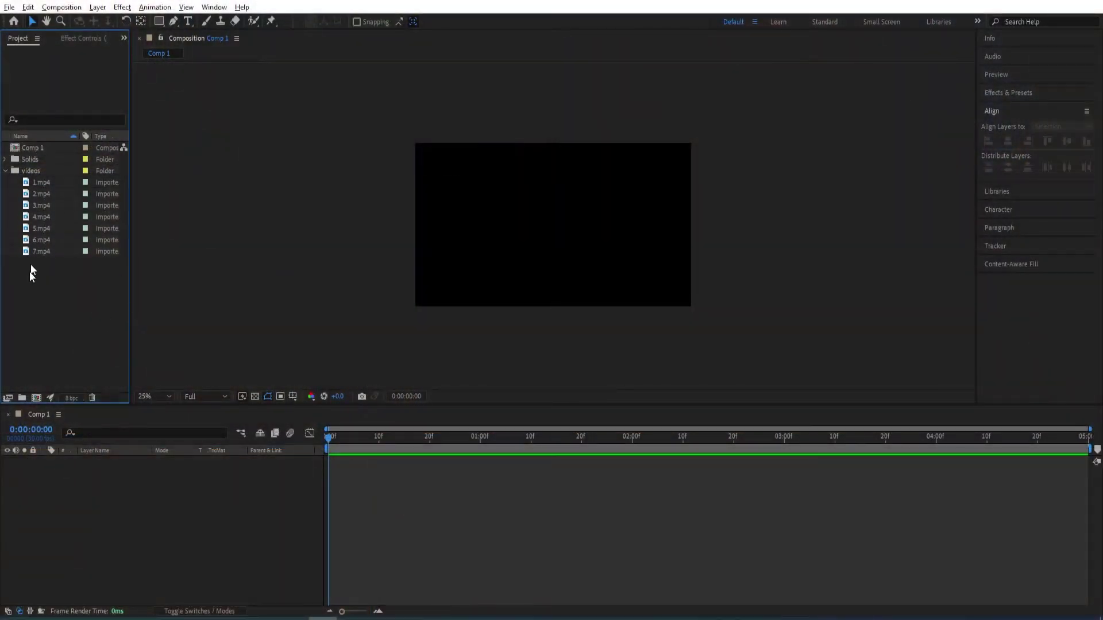
Step: Create a new white solid layer in Comp 1
{"action": "left_click", "coordinate": [42, 182]}
{"action": "left_click", "coordinate": [63, 251], "text": "shift"}
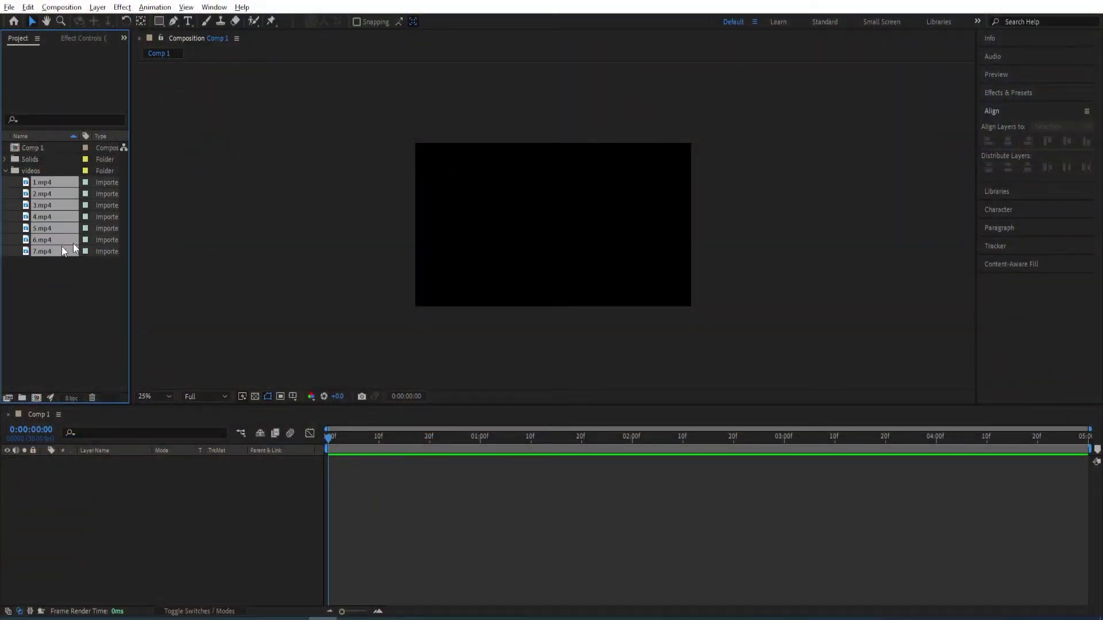
{"action": "left_click", "coordinate": [84, 256]}
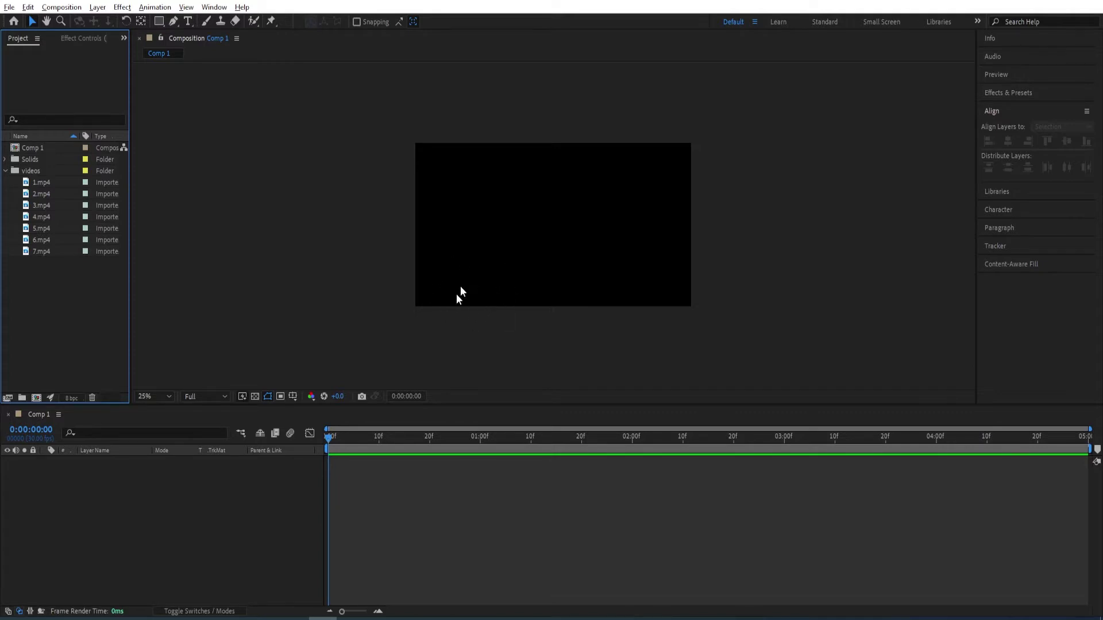
{"action": "left_click", "coordinate": [170, 536]}
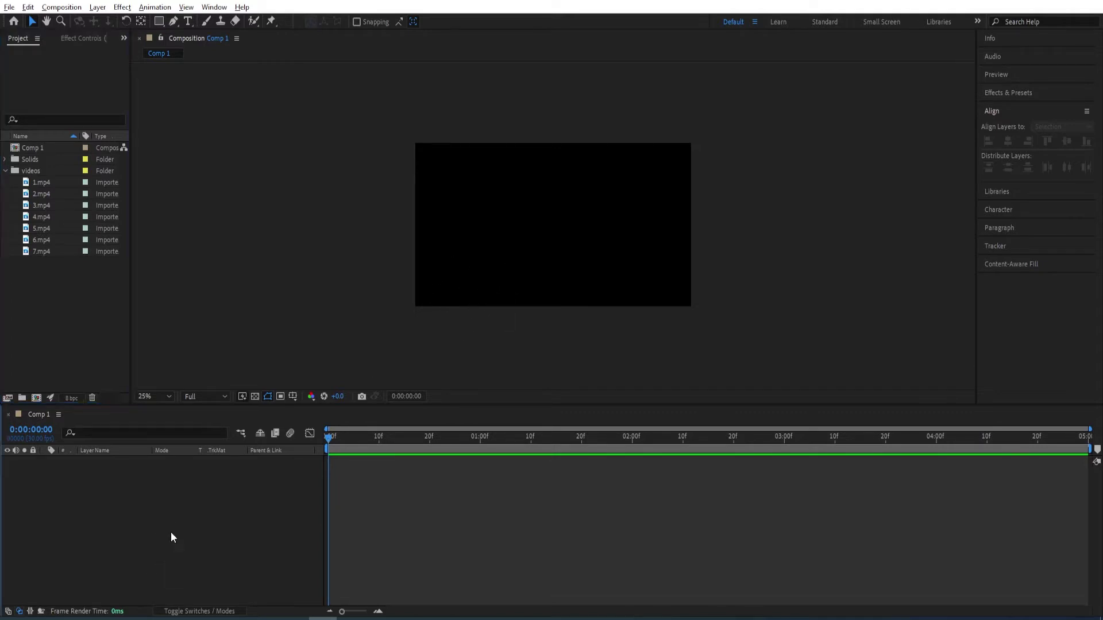
{"action": "right_click", "coordinate": [148, 543]}
{"action": "mouse_move", "coordinate": [192, 398]}
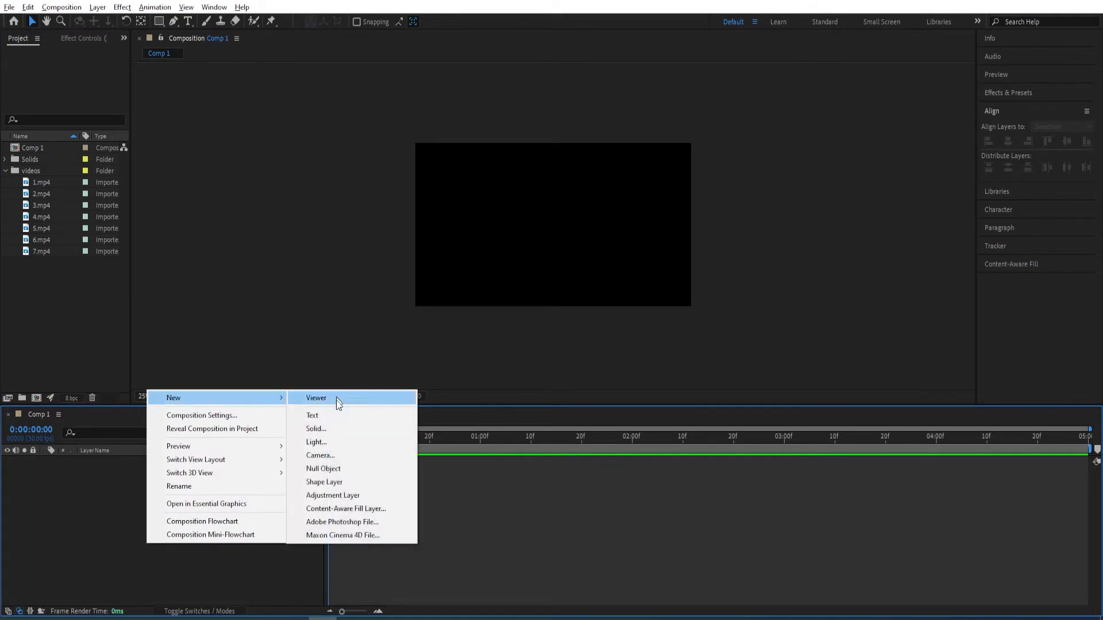
{"action": "left_click", "coordinate": [329, 430]}
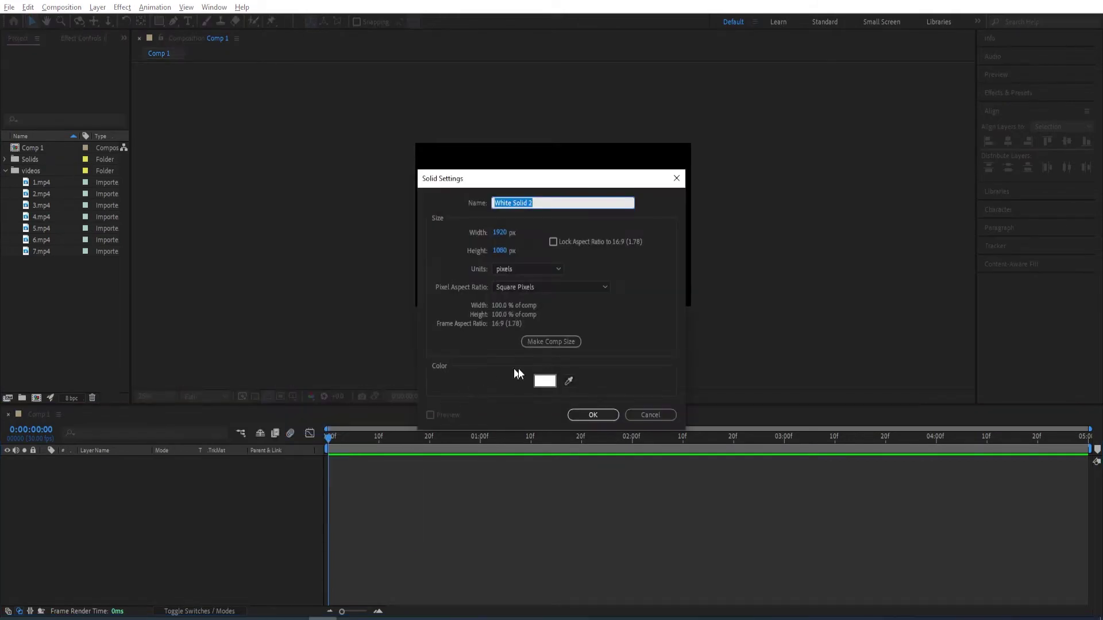
{"action": "left_click", "coordinate": [613, 414]}
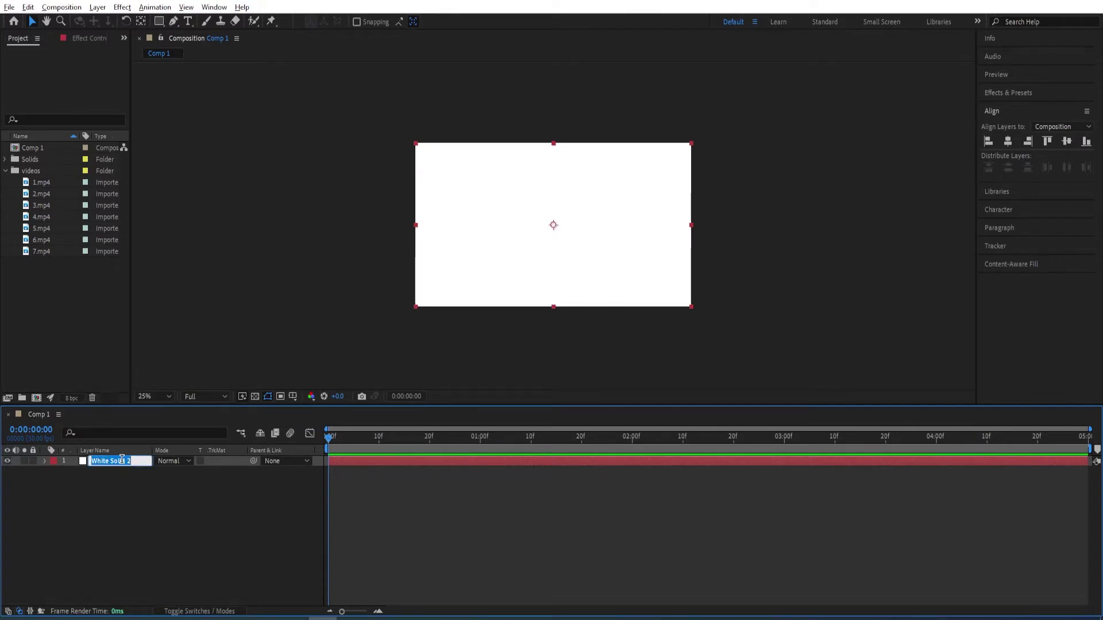
Step: Rename the solid 'matte 1' and set its Scale to 40%
{"action": "type", "text": "matte 1"}
{"action": "key", "text": "Return"}
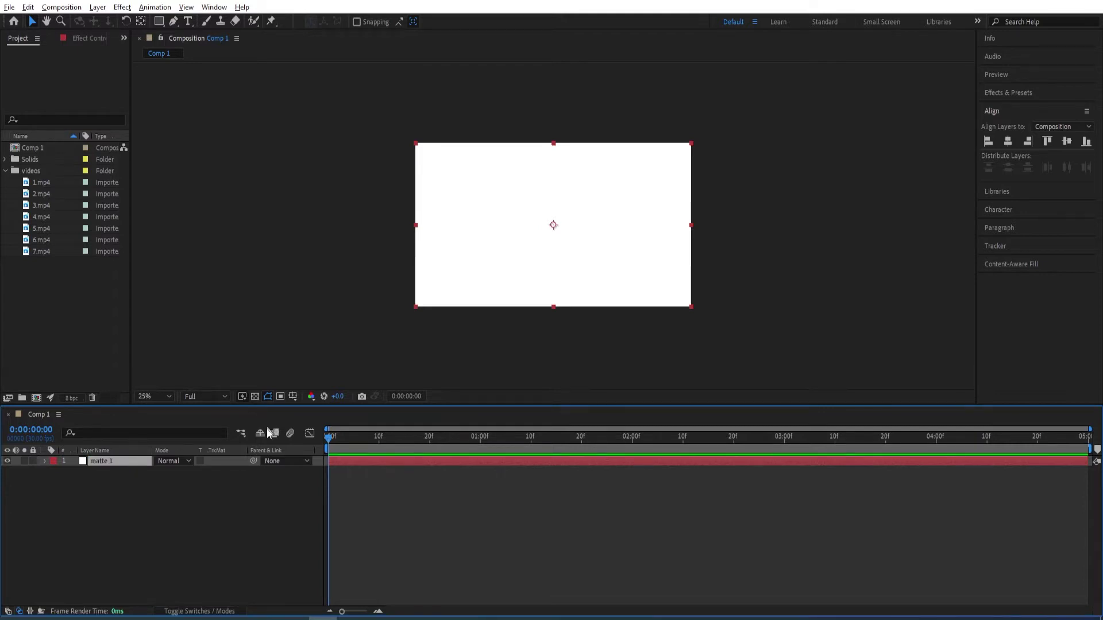
{"action": "key", "text": "s"}
{"action": "mouse_move", "coordinate": [195, 480]}
{"action": "left_mouse_down"}
{"action": "mouse_move", "coordinate": [175, 481]}
{"action": "mouse_move", "coordinate": [190, 479]}
{"action": "left_mouse_up"}
{"action": "left_click", "coordinate": [188, 475]}
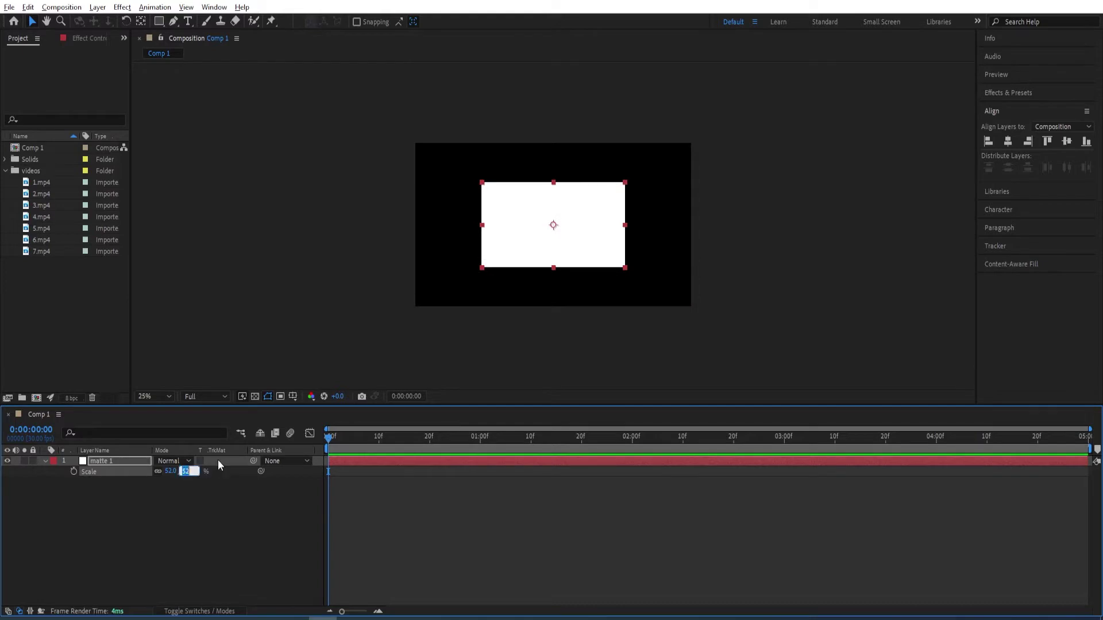
{"action": "type", "text": "40"}
{"action": "key", "text": "Return"}
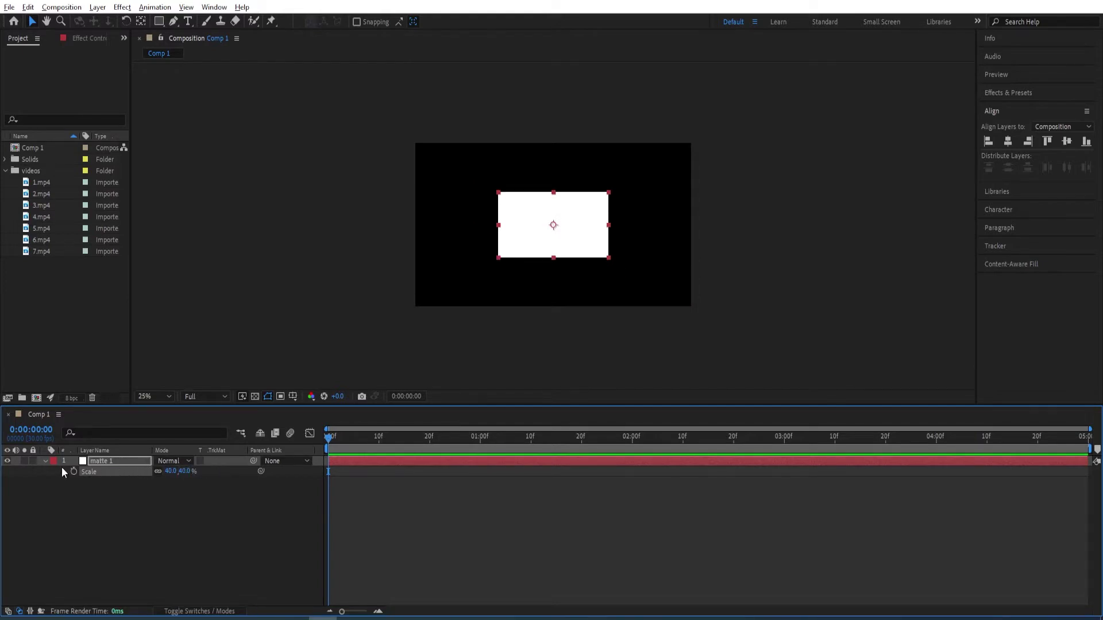
{"action": "left_click", "coordinate": [46, 461]}
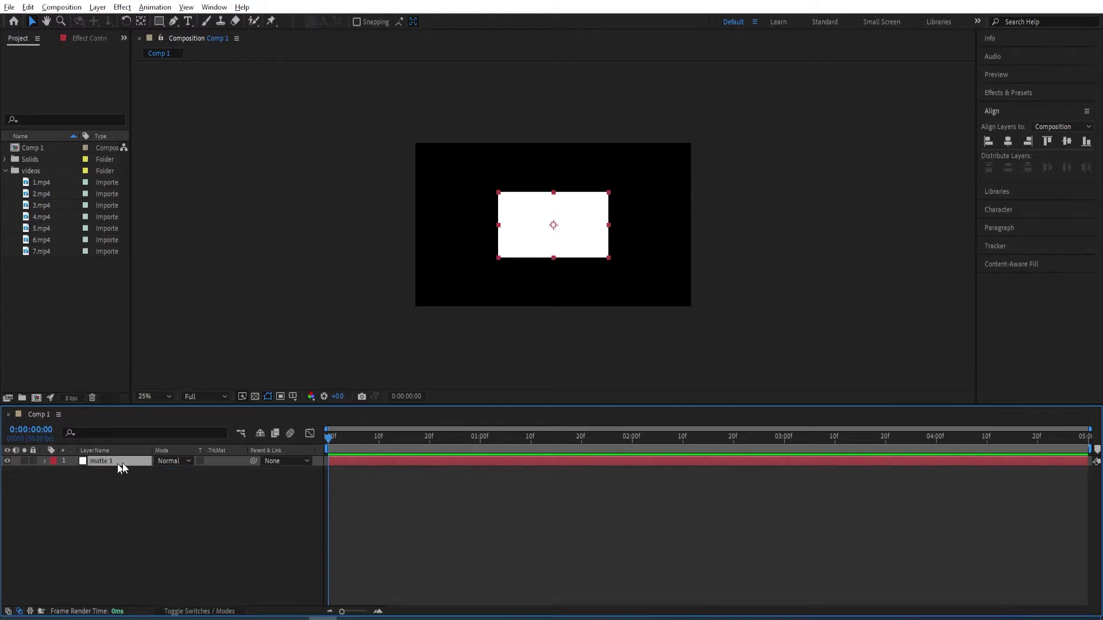
Step: Duplicate matte 1 twice, placing matte 2 to its left and matte 3 to its right
{"action": "key", "text": "ctrl+d"}
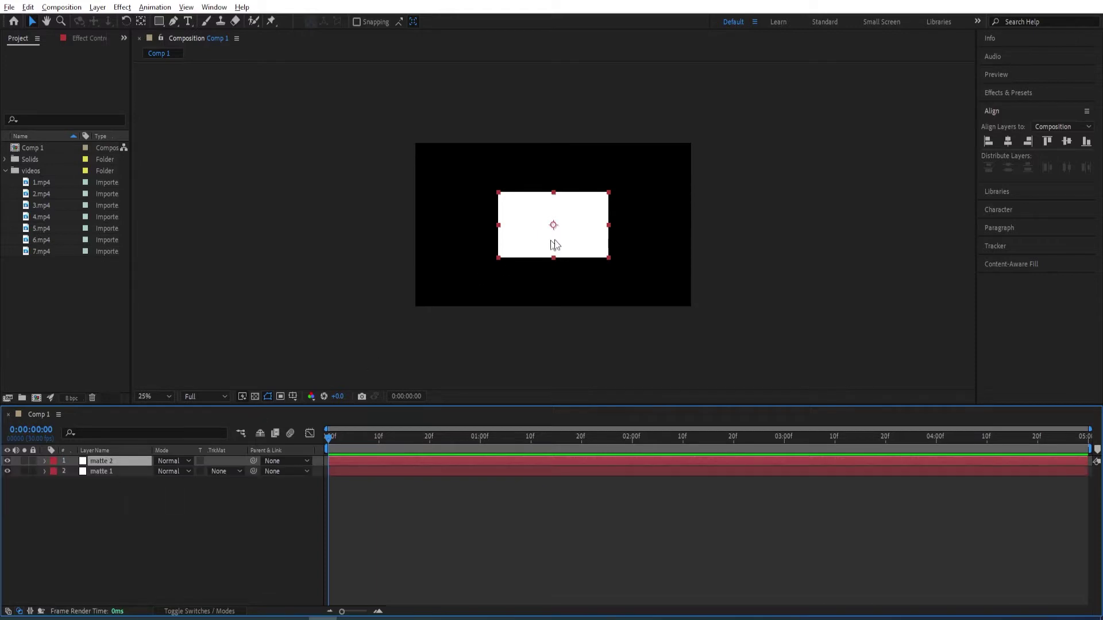
{"action": "left_click_drag", "start_coordinate": [554, 245], "coordinate": [449, 243]}
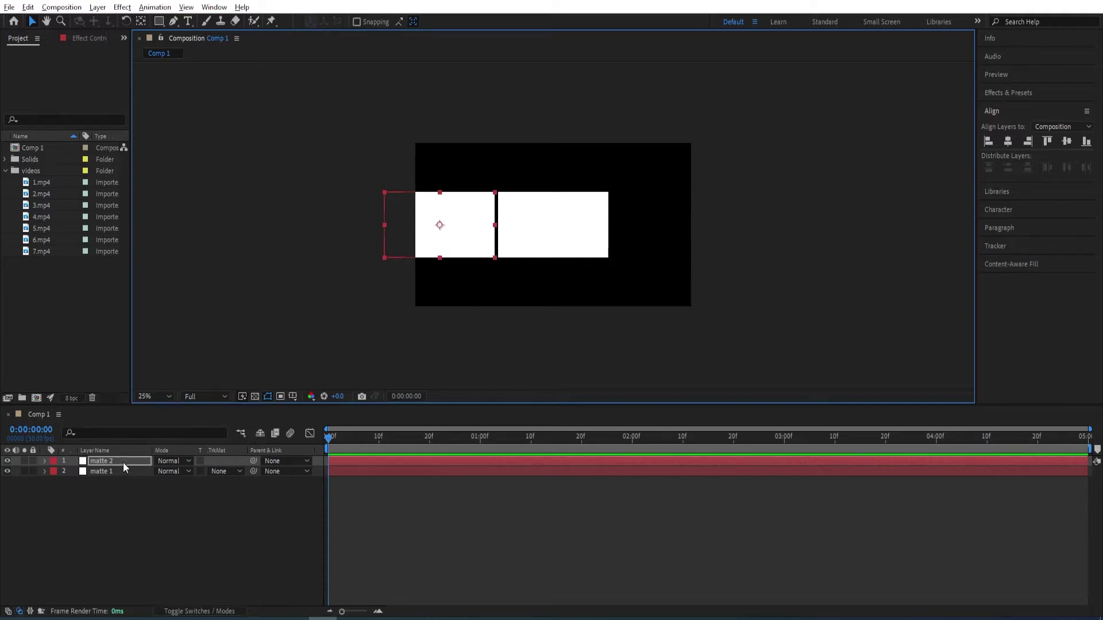
{"action": "key", "text": "ctrl+d"}
{"action": "left_click_drag", "start_coordinate": [450, 249], "coordinate": [677, 251]}
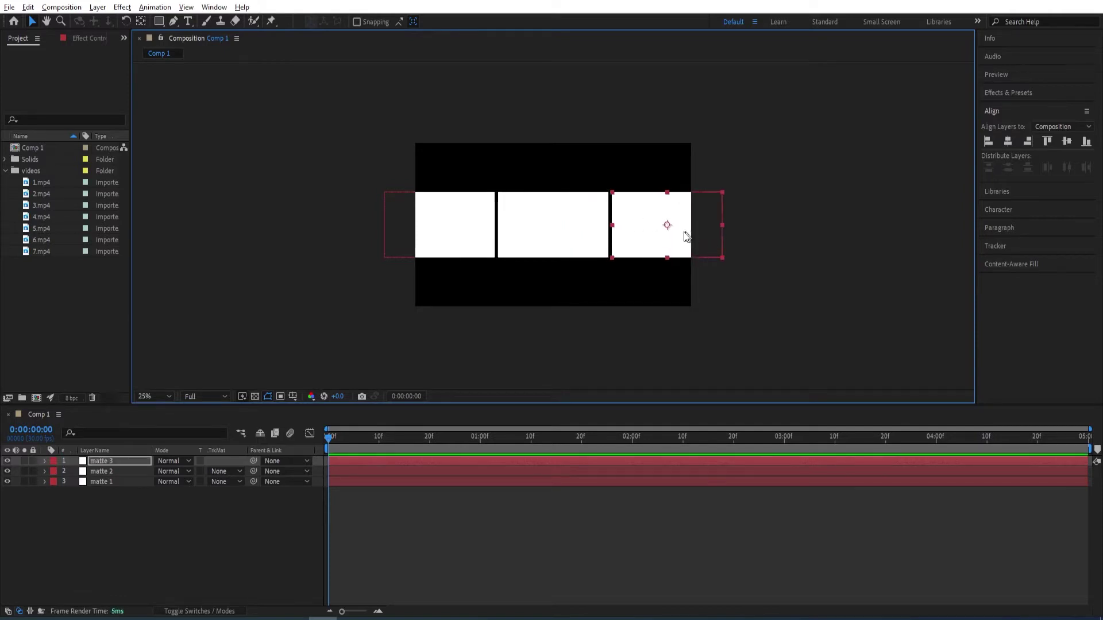
Step: Distribute the three mattes evenly across the frame horizontally
{"action": "left_click", "coordinate": [97, 481]}
{"action": "left_click", "coordinate": [113, 464], "text": "shift"}
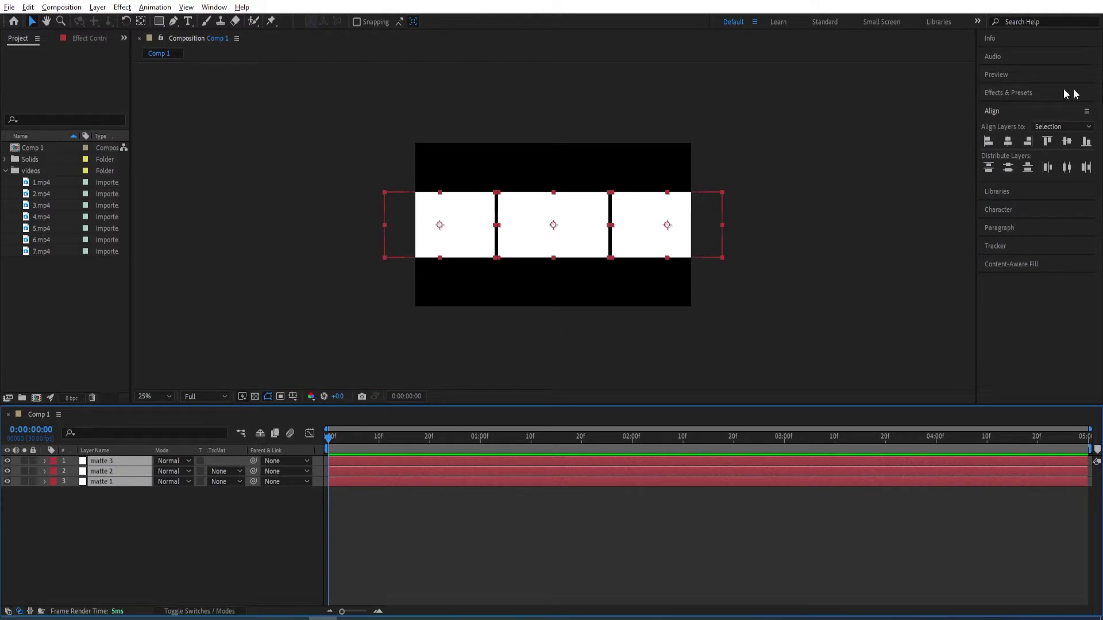
{"action": "left_click", "coordinate": [1001, 110]}
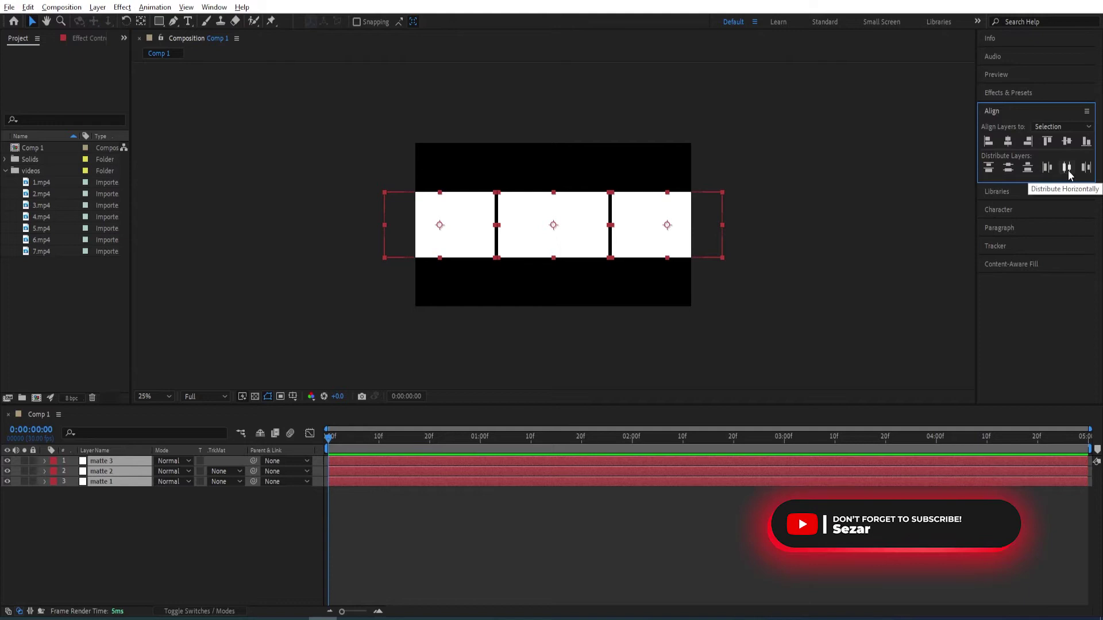
{"action": "left_click", "coordinate": [1067, 169]}
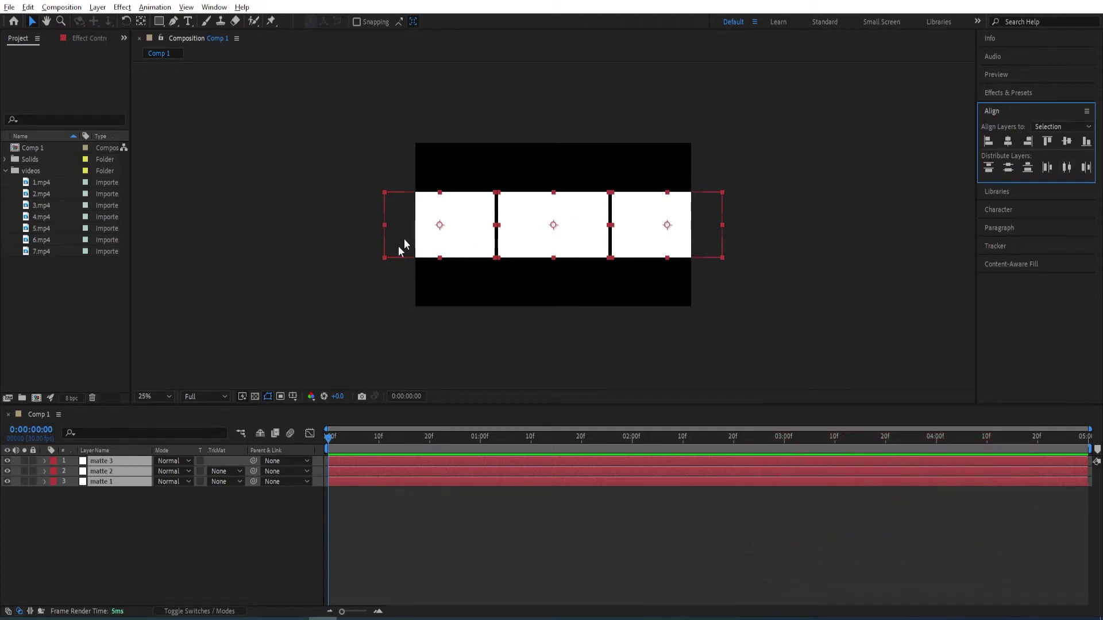
{"action": "left_click", "coordinate": [162, 509]}
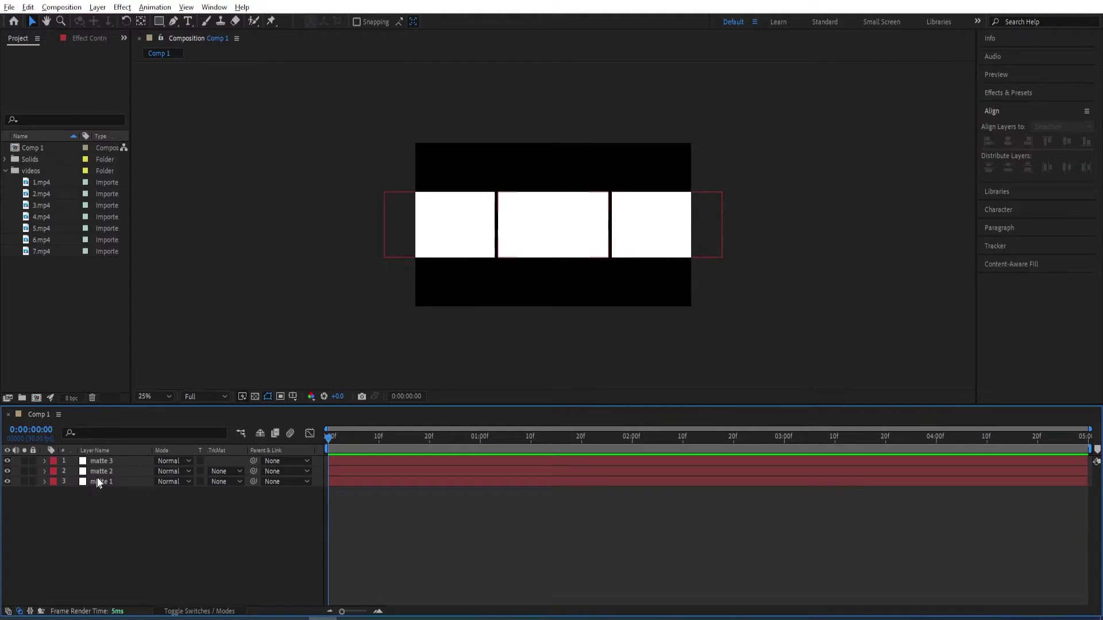
Step: Duplicate matte 3 as matte 4, scale it to 50% and move it top-left
{"action": "left_click", "coordinate": [105, 460]}
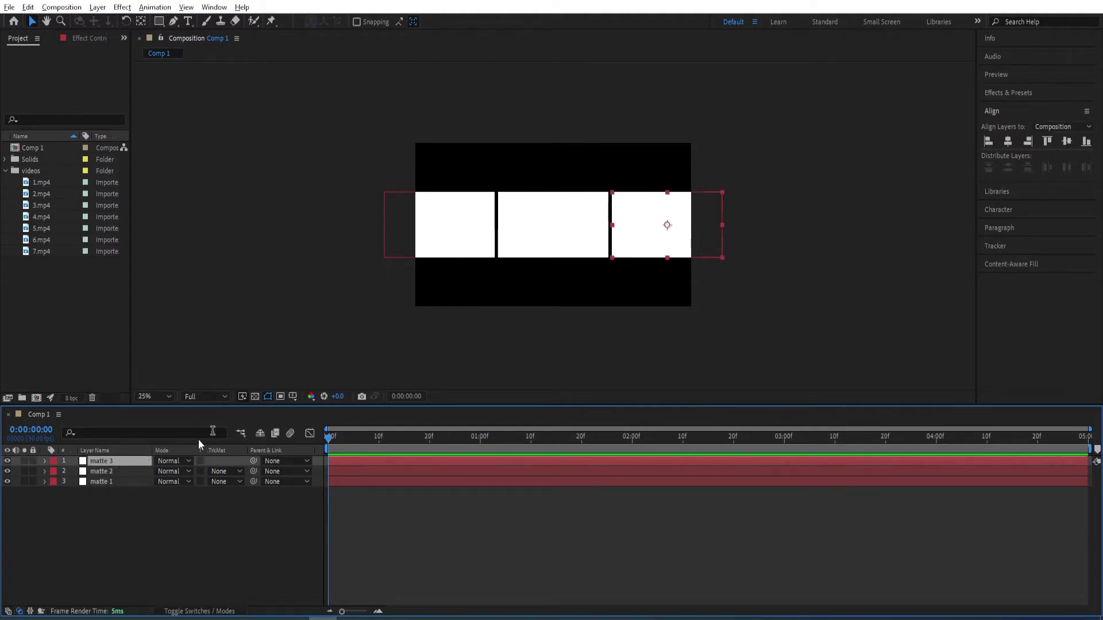
{"action": "key", "text": "ctrl+d"}
{"action": "key", "text": "s"}
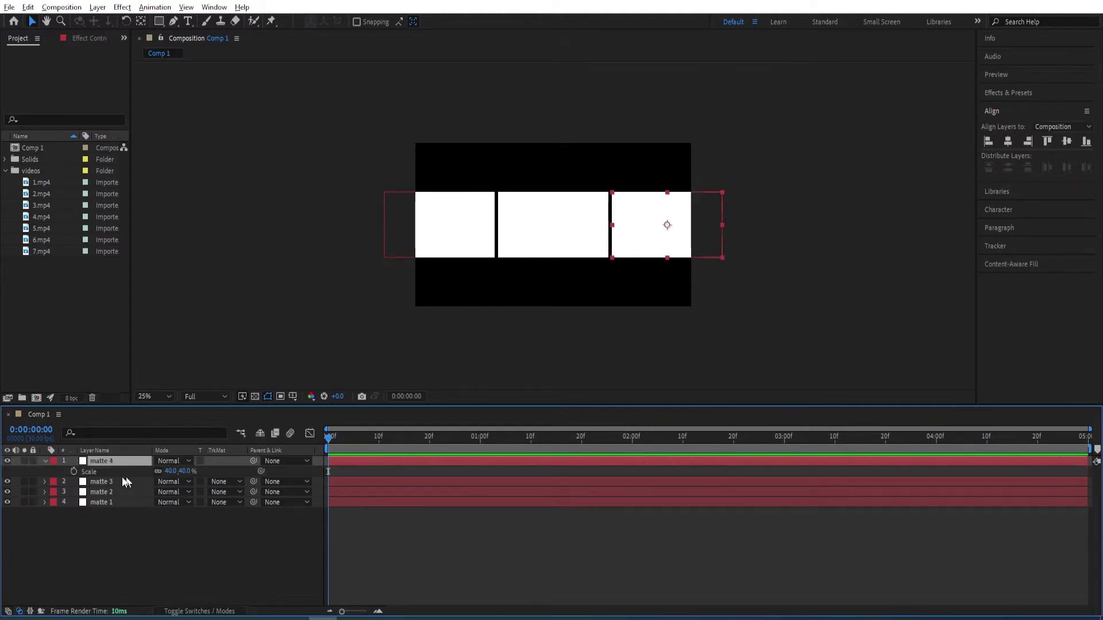
{"action": "left_click", "coordinate": [185, 471]}
{"action": "type", "text": "50"}
{"action": "key", "text": "Return"}
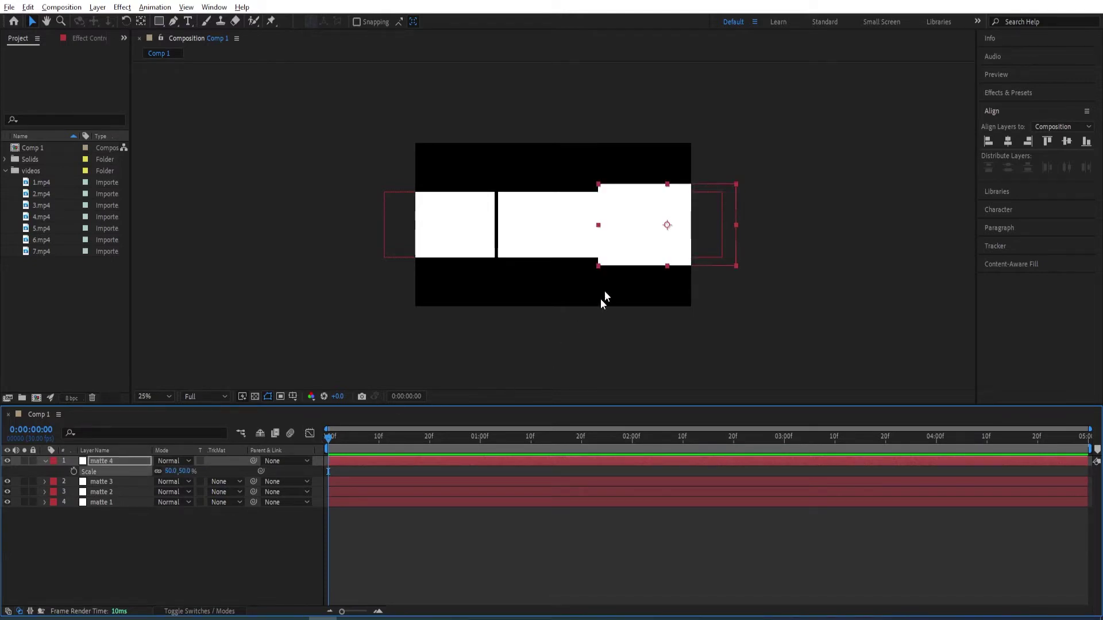
{"action": "left_click_drag", "start_coordinate": [654, 251], "coordinate": [490, 166]}
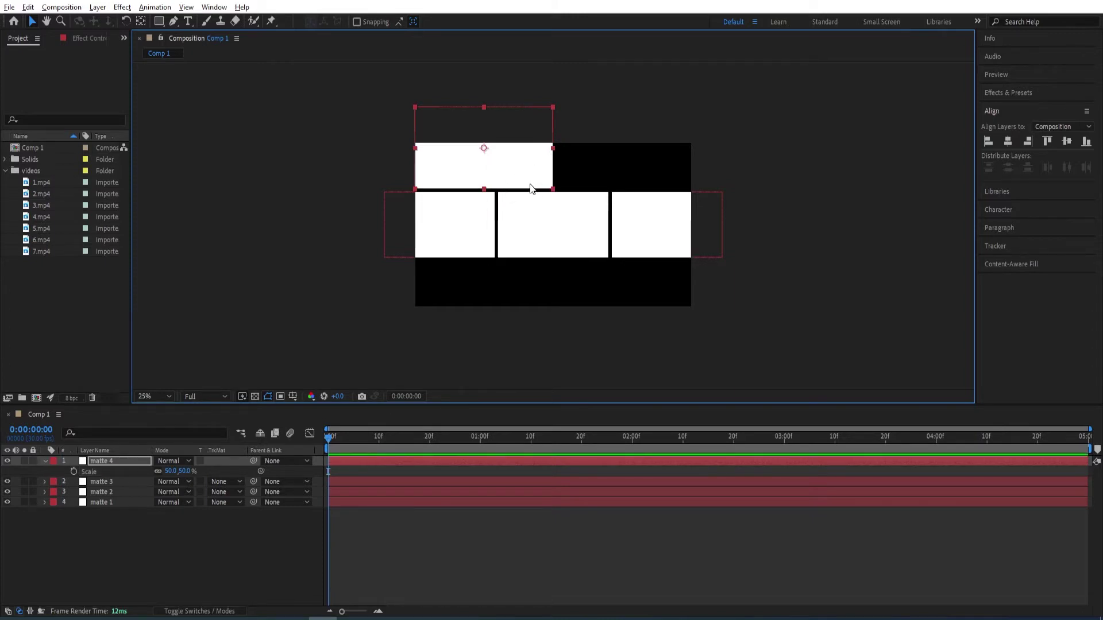
Step: Duplicate matte 4 as matte 5 beside it at top-right, then select both
{"action": "key", "text": "ctrl+d"}
{"action": "left_click_drag", "start_coordinate": [519, 176], "coordinate": [659, 176]}
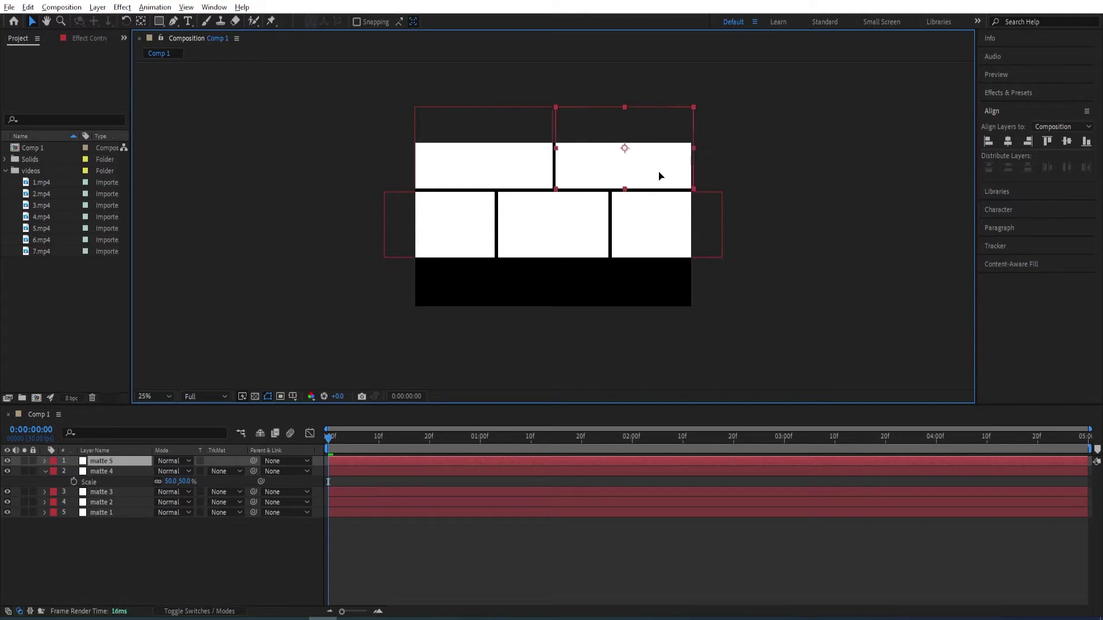
{"action": "left_click", "coordinate": [747, 164]}
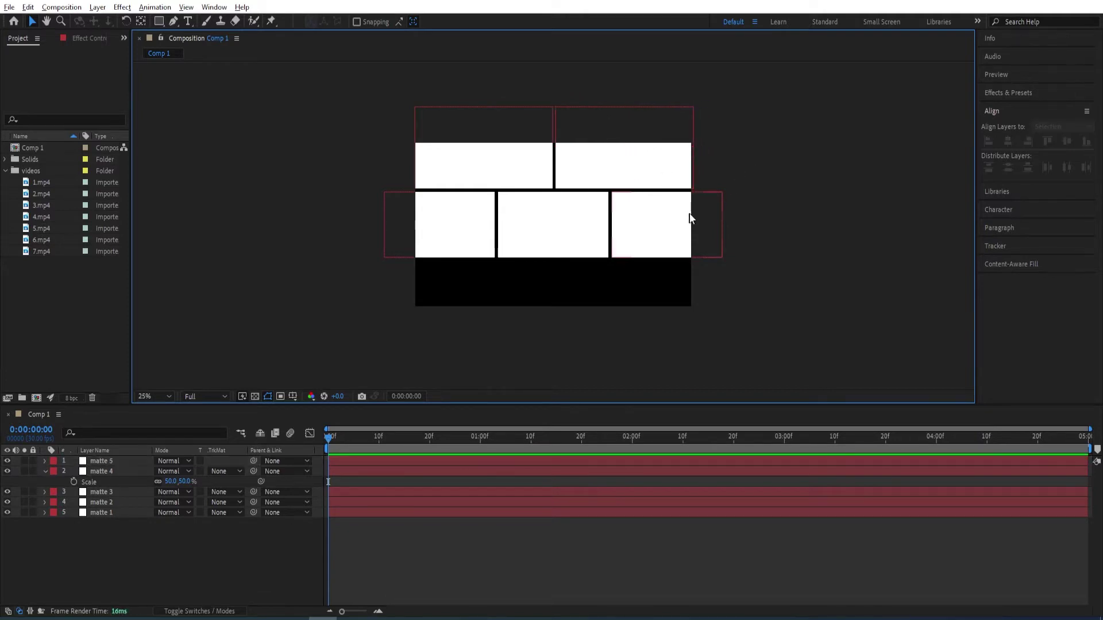
{"action": "left_click", "coordinate": [124, 473]}
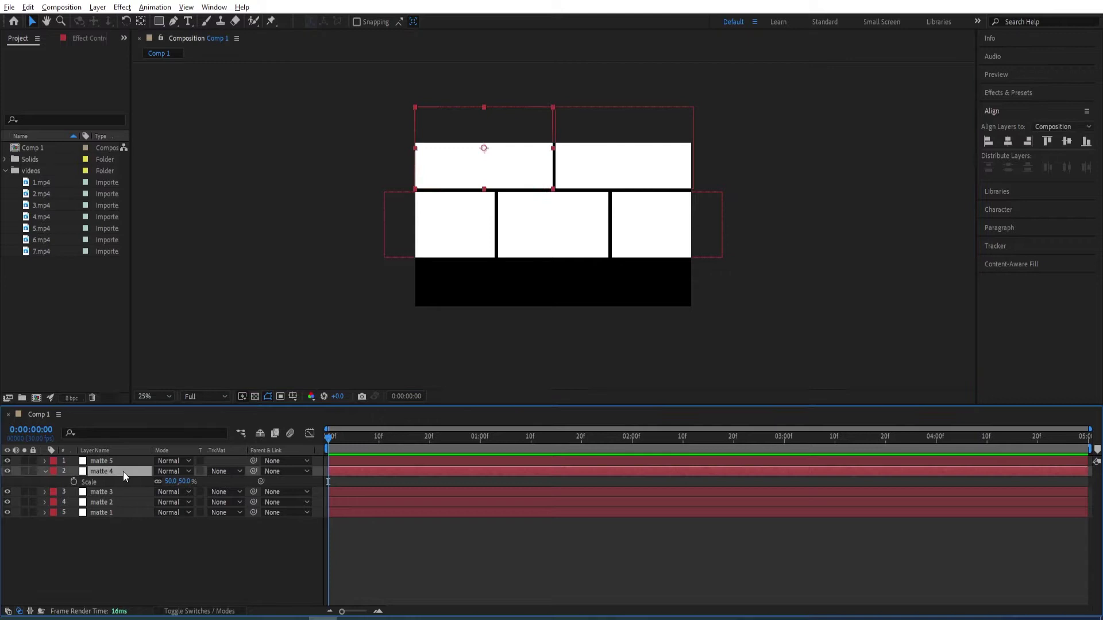
{"action": "left_click", "coordinate": [125, 463], "text": "ctrl"}
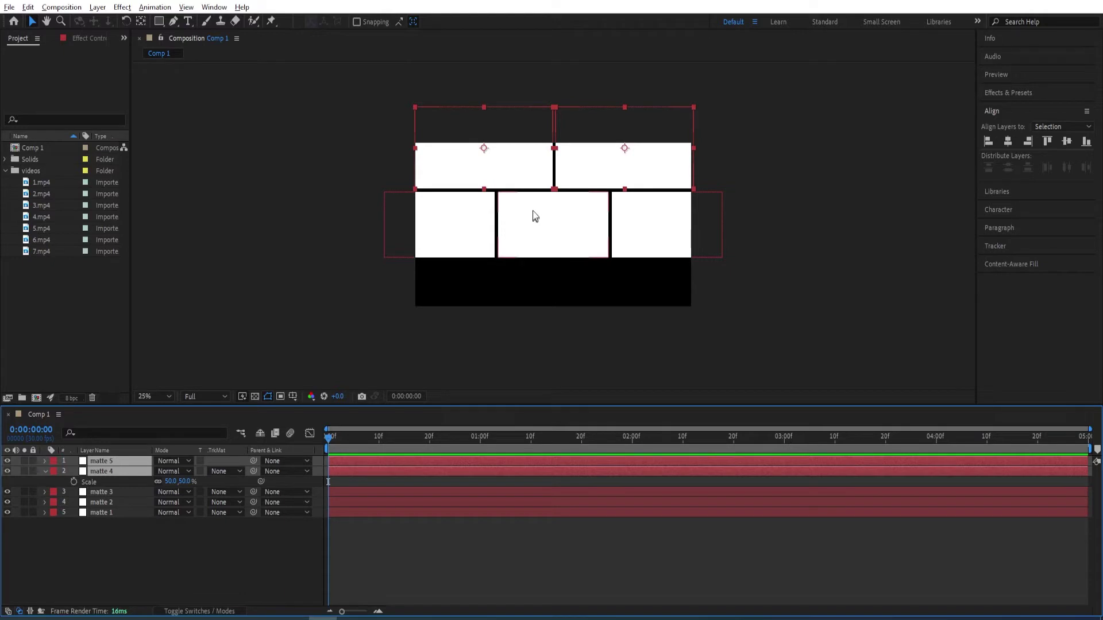
Step: Copy matte 4 and 5 into a bottom row as matte 6 and 7, reorder matte 6 beneath matte 7
{"action": "key", "text": "ctrl+d"}
{"action": "left_click_drag", "start_coordinate": [611, 173], "coordinate": [613, 327]}
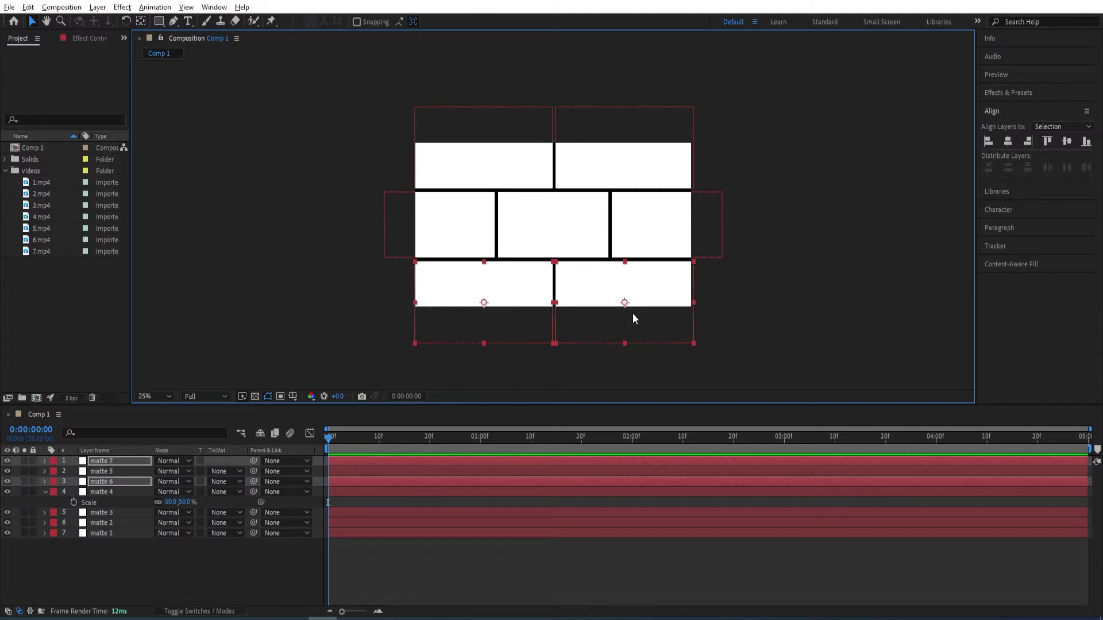
{"action": "left_click", "coordinate": [109, 551]}
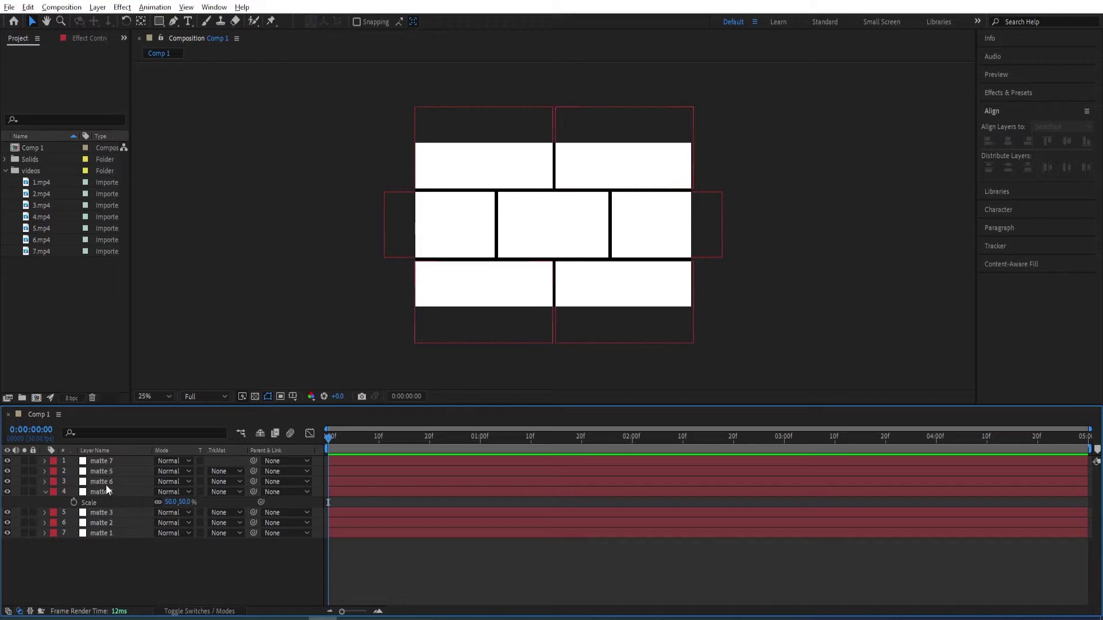
{"action": "left_click_drag", "start_coordinate": [105, 484], "coordinate": [126, 468]}
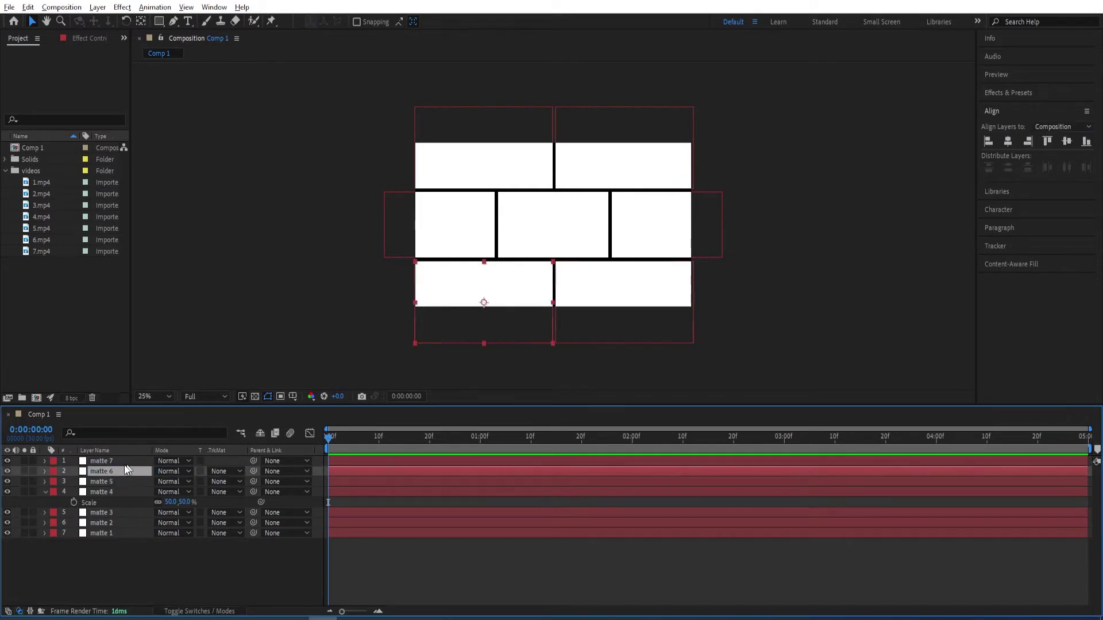
{"action": "left_click", "coordinate": [174, 573]}
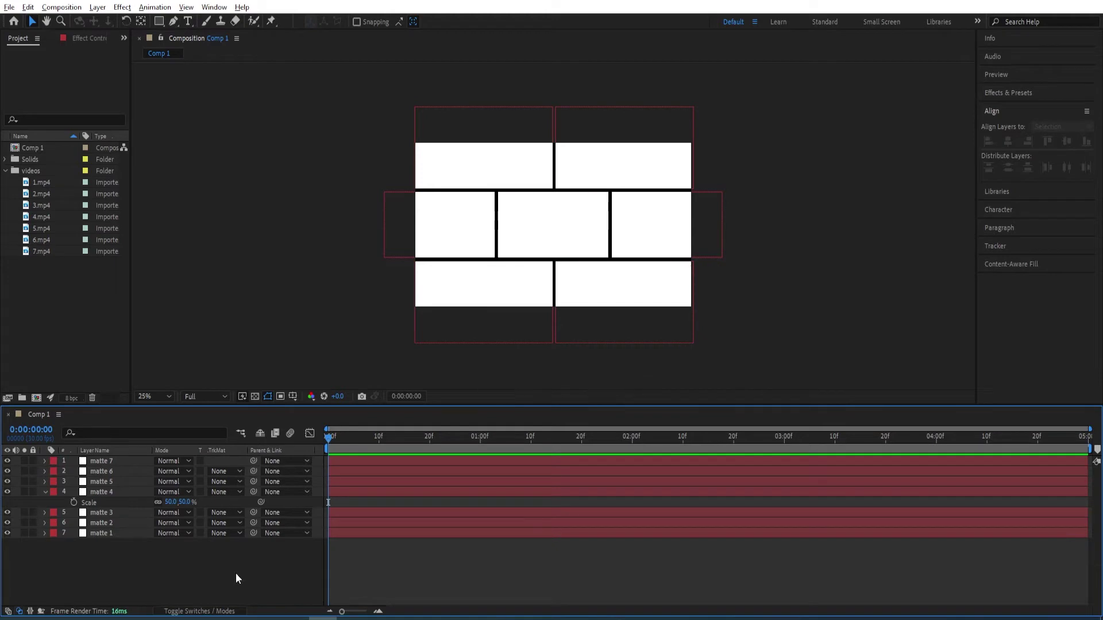
{"action": "key", "text": "u"}
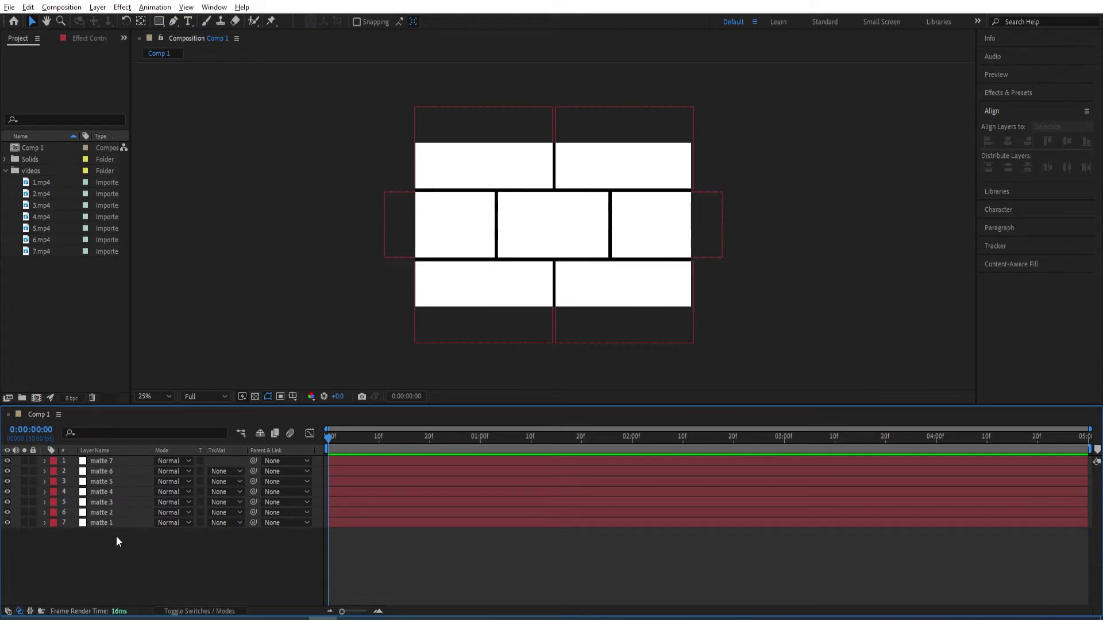
Step: Place 1.mp4 under matte 1 with Alpha Matte and scale it down for the centre panel
{"action": "left_click_drag", "start_coordinate": [42, 182], "coordinate": [107, 537]}
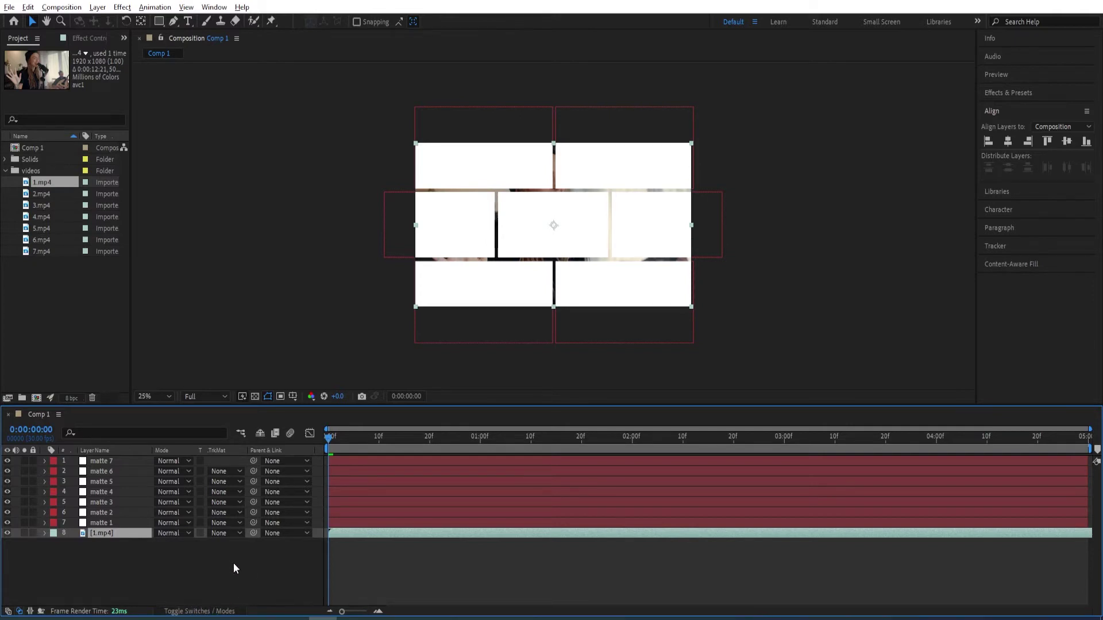
{"action": "left_click", "coordinate": [221, 533]}
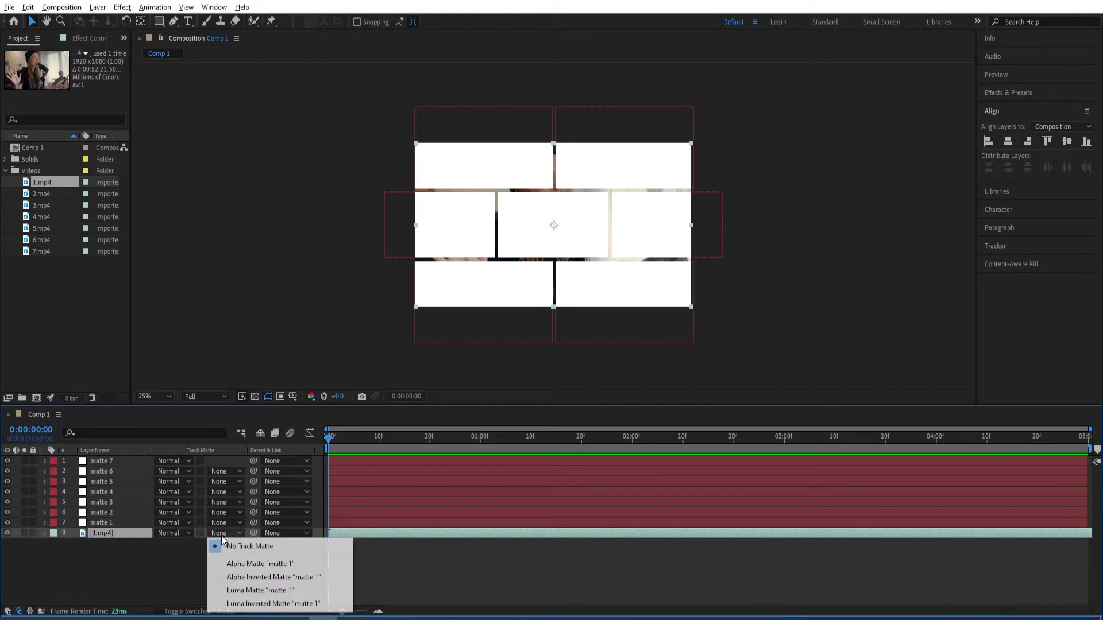
{"action": "left_click", "coordinate": [246, 564]}
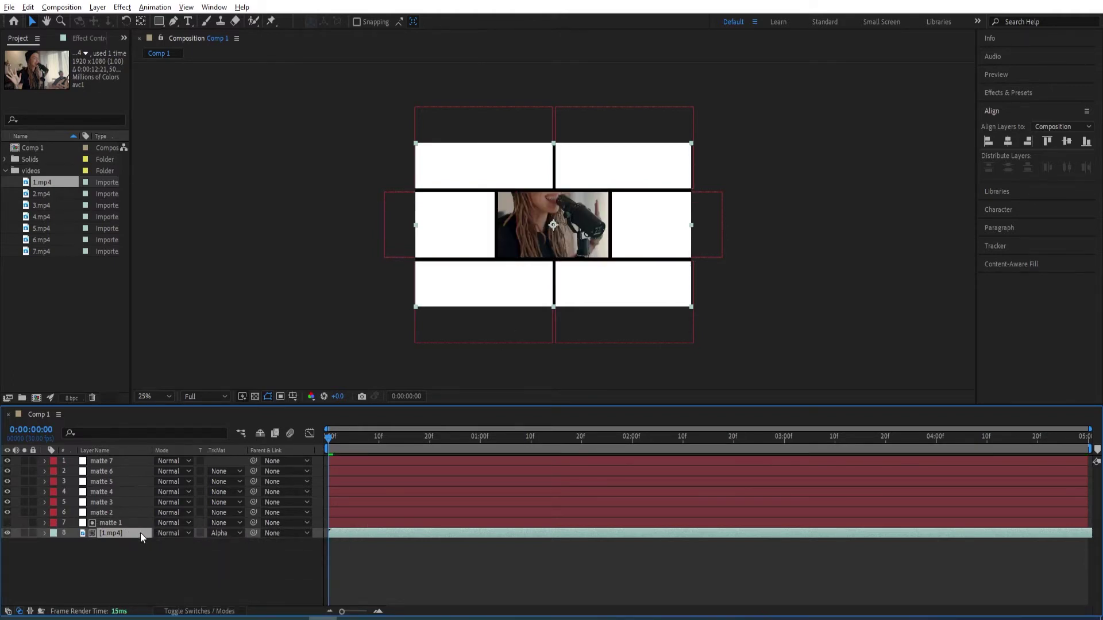
{"action": "key", "text": "s"}
{"action": "left_click_drag", "start_coordinate": [192, 548], "coordinate": [165, 550]}
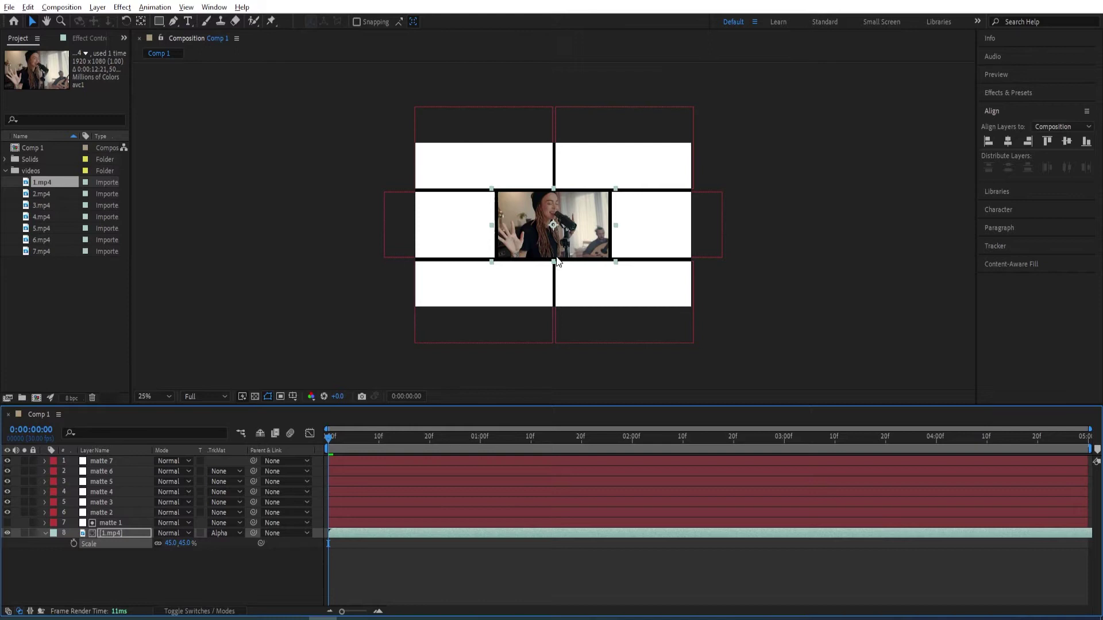
{"action": "left_click", "coordinate": [46, 533]}
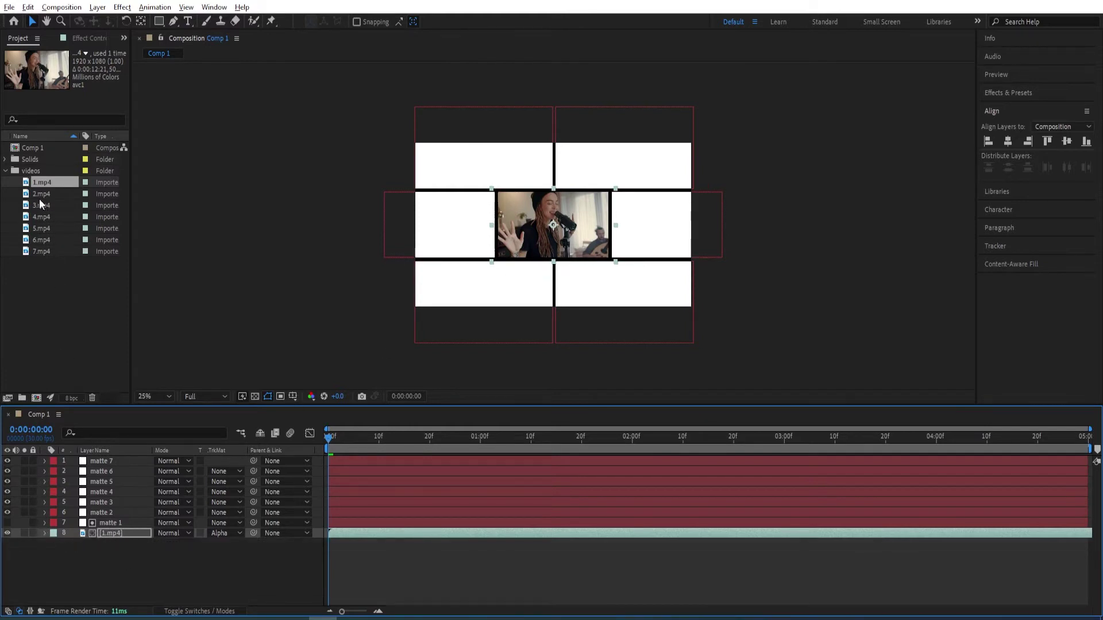
Step: Alpha-matte 2.mp4 to matte 2, scale it to 43%, move it middle-left, and preview
{"action": "left_click_drag", "start_coordinate": [39, 194], "coordinate": [100, 514]}
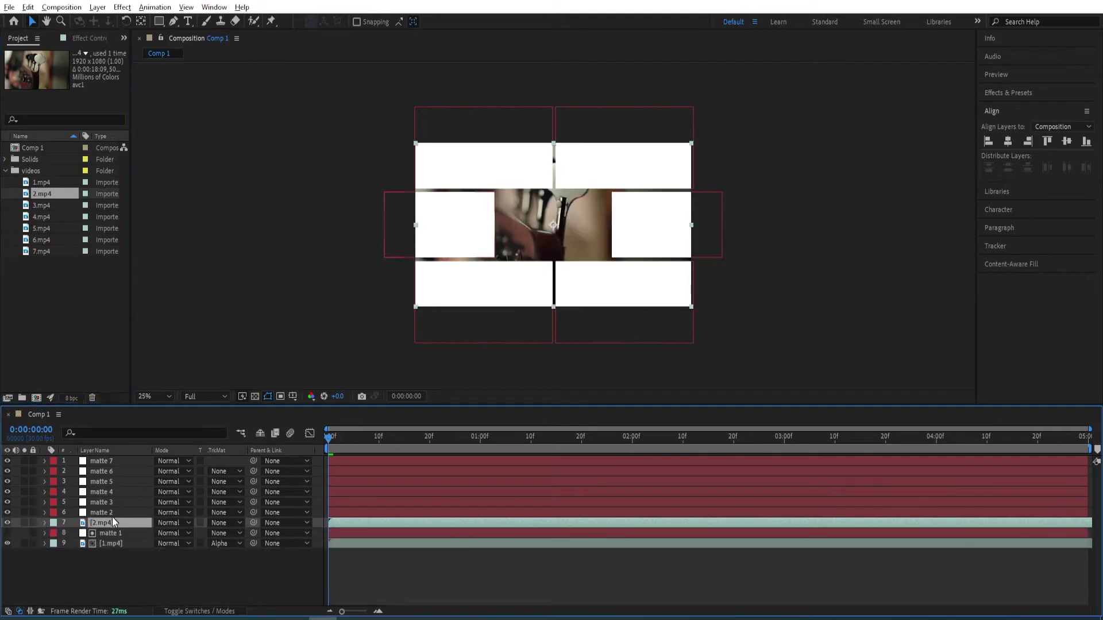
{"action": "left_click", "coordinate": [226, 522]}
{"action": "left_click", "coordinate": [244, 555]}
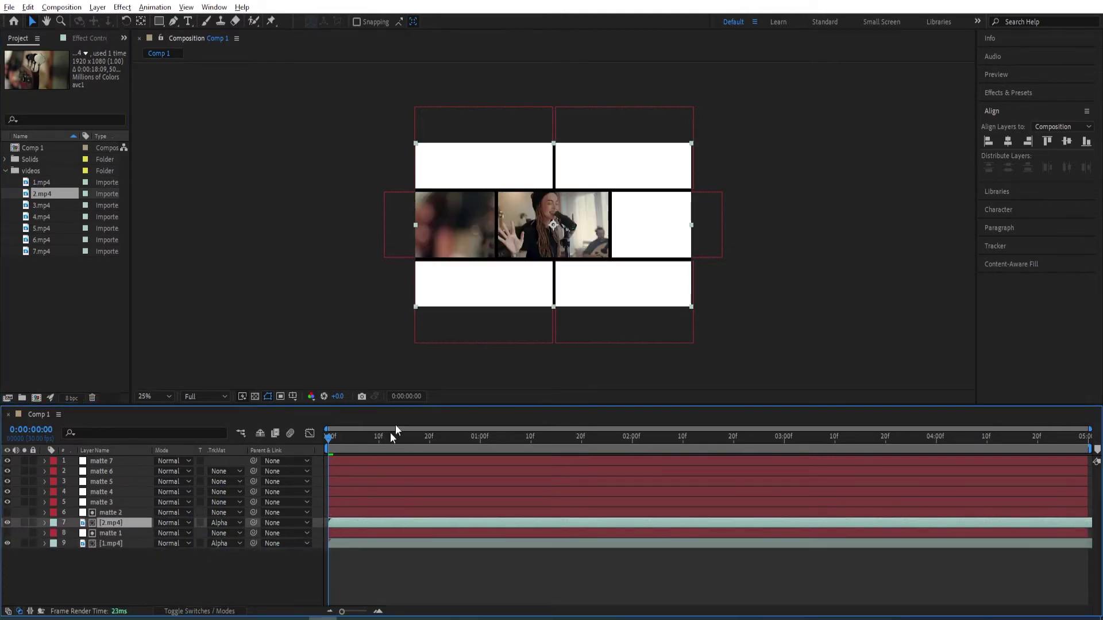
{"action": "key", "text": "s"}
{"action": "left_click_drag", "start_coordinate": [175, 533], "coordinate": [164, 533]}
{"action": "left_click_drag", "start_coordinate": [575, 229], "coordinate": [482, 230]}
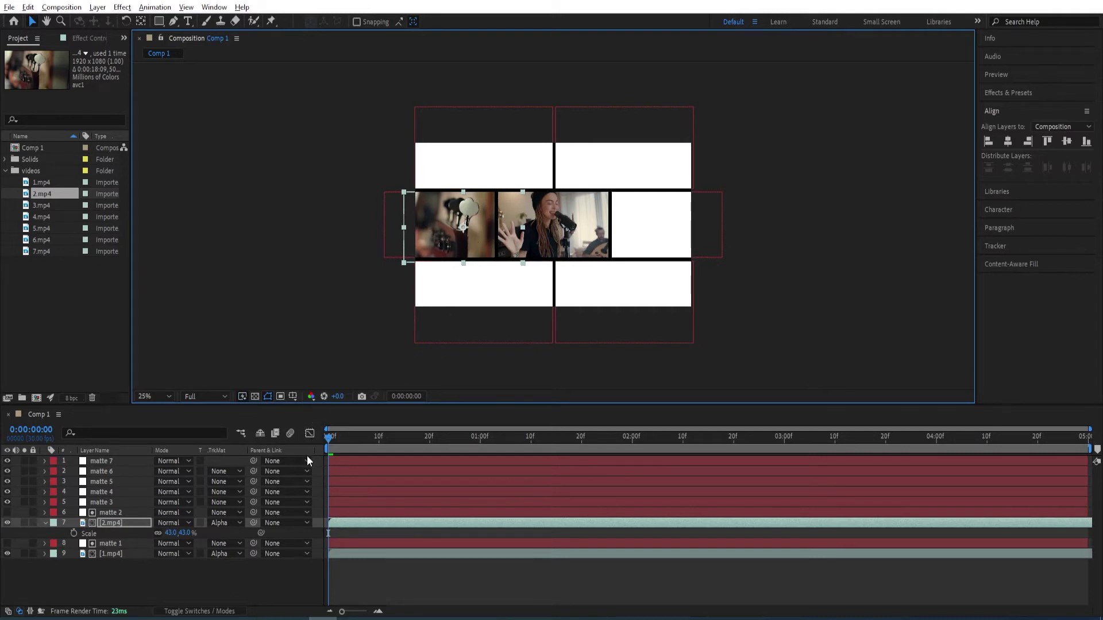
{"action": "key", "text": "space"}
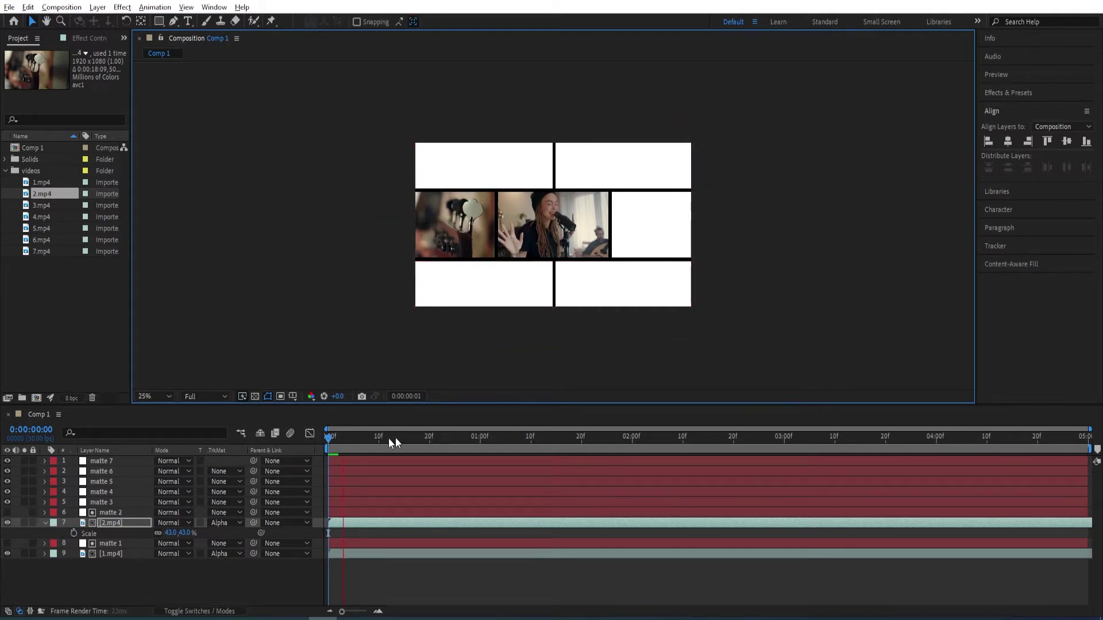
{"action": "key", "text": "space"}
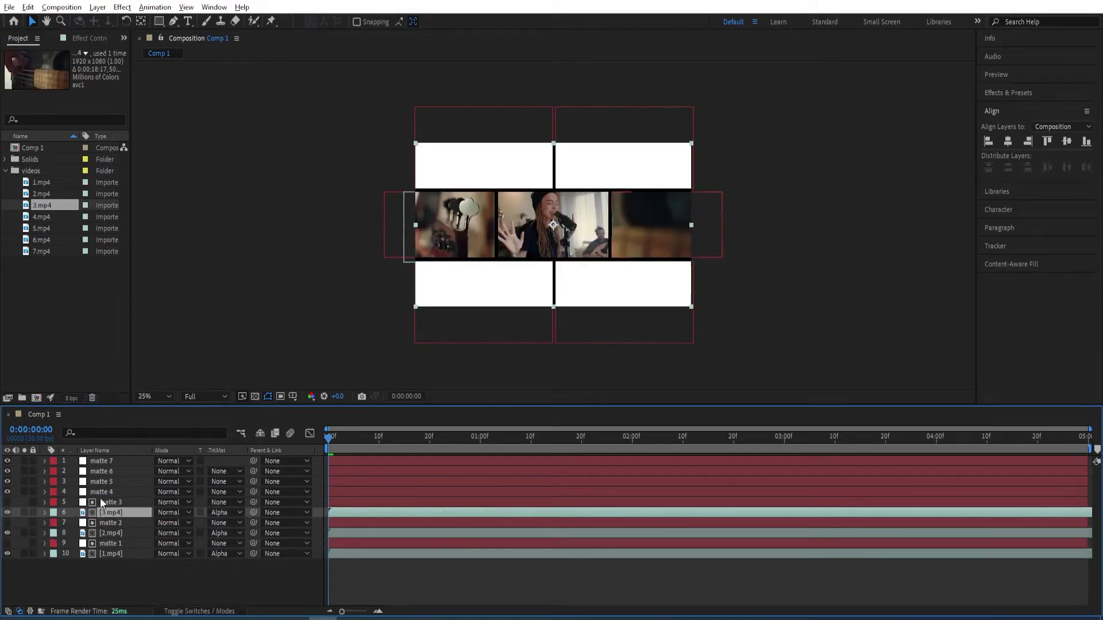
Step: Add 3.mp4 and 4.mp4 under their mattes, setting 4.mp4 to Alpha Matte
{"action": "left_click_drag", "start_coordinate": [42, 217], "coordinate": [227, 508]}
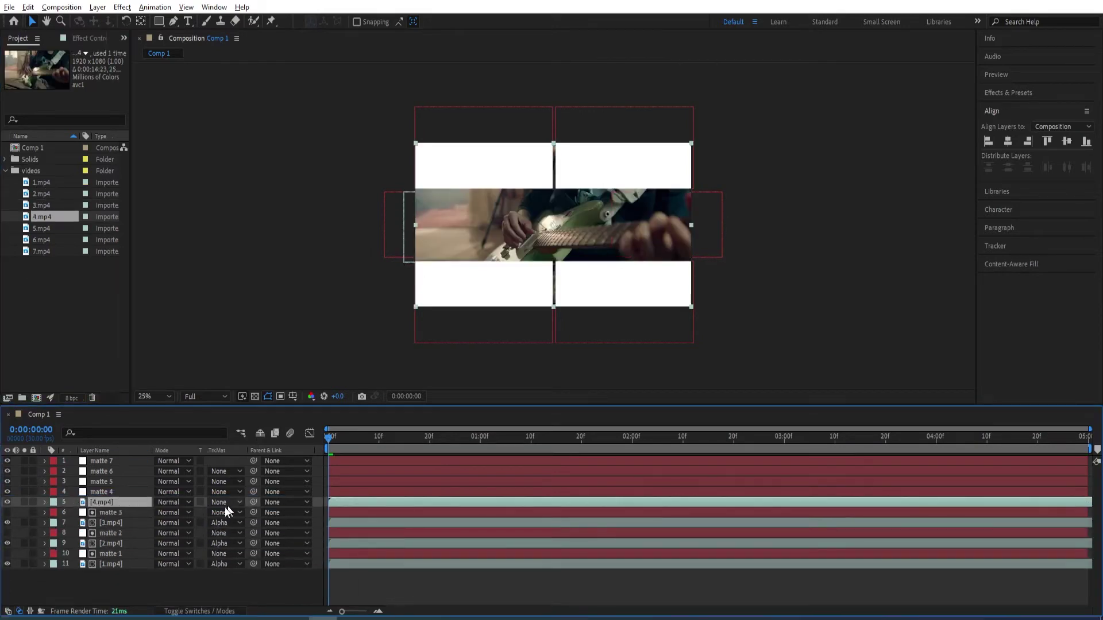
{"action": "left_click", "coordinate": [226, 503]}
{"action": "left_click", "coordinate": [230, 520]}
{"action": "left_click", "coordinate": [94, 523]}
{"action": "key", "text": "s"}
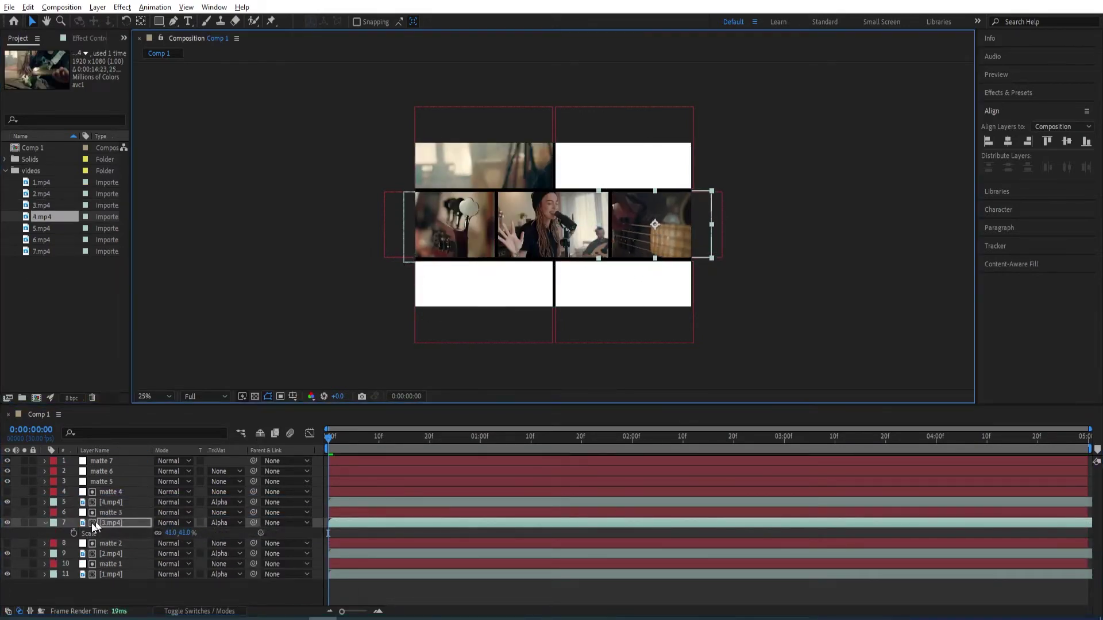
Step: Add 5.mp4 with an Alpha Matte and size it into the top-right panel
{"action": "left_click_drag", "start_coordinate": [41, 228], "coordinate": [145, 489]}
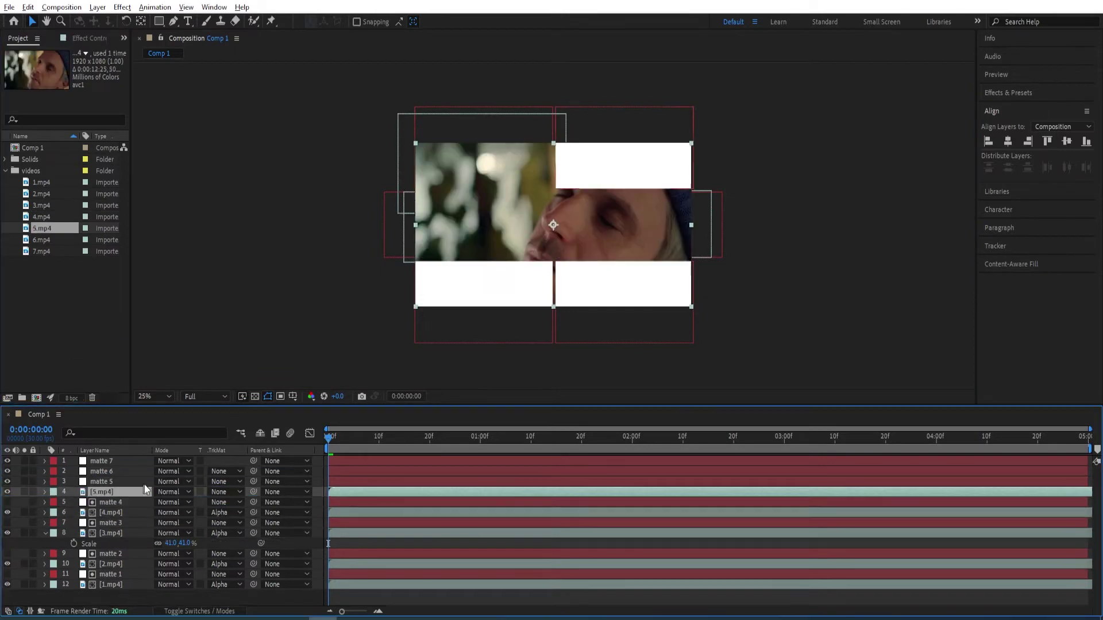
{"action": "left_click", "coordinate": [226, 491]}
{"action": "left_click", "coordinate": [221, 522]}
{"action": "key", "text": "s"}
{"action": "left_click_drag", "start_coordinate": [405, 282], "coordinate": [531, 217]}
{"action": "key", "text": "s"}
Step: Alpha-matte 6.mp4 and 7.mp4, shrink 7.mp4 into the bottom-right panel, and collapse properties
{"action": "left_click_drag", "start_coordinate": [42, 239], "coordinate": [189, 482]}
{"action": "left_click", "coordinate": [226, 481]}
{"action": "left_click", "coordinate": [221, 512]}
{"action": "key", "text": "s"}
{"action": "left_click", "coordinate": [226, 471]}
{"action": "left_click", "coordinate": [221, 502]}
{"action": "key", "text": "s"}
{"action": "left_click_drag", "start_coordinate": [647, 287], "coordinate": [692, 314]}
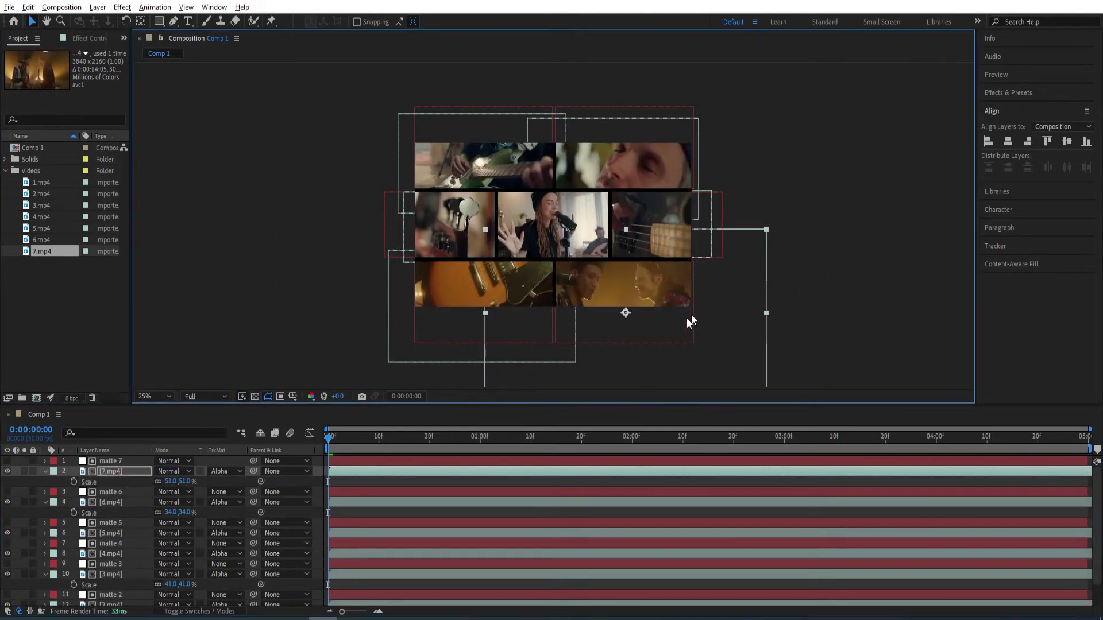
{"action": "key", "text": "ctrl+a"}
{"action": "key", "text": "u"}
{"action": "left_click", "coordinate": [115, 595]}
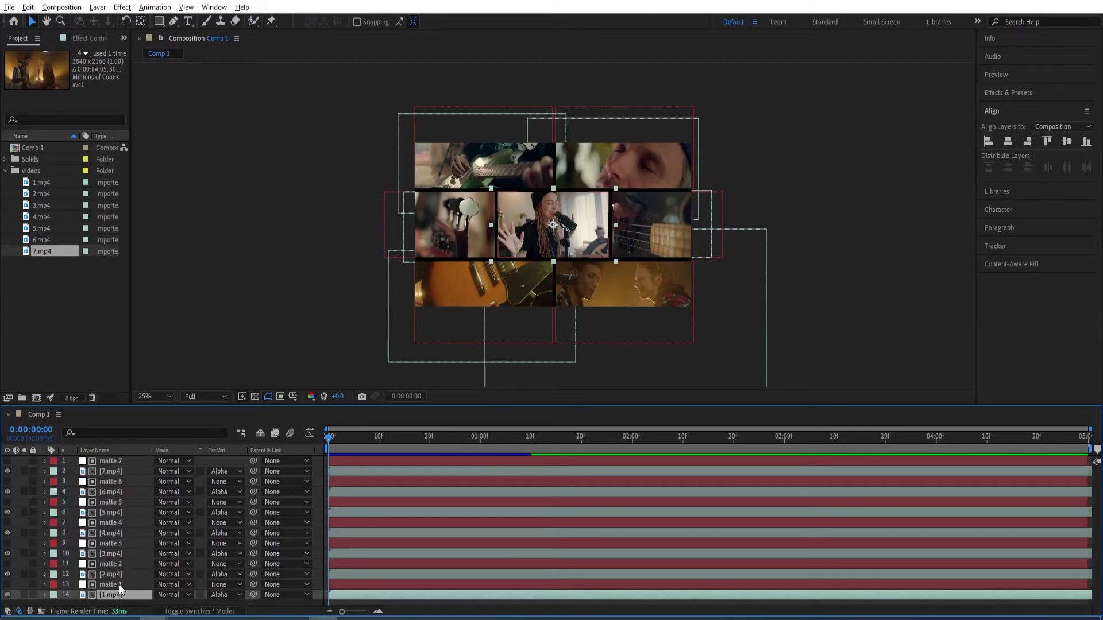
Step: Pre-compose matte 1 together with 1.mp4 as 'matte 1'
{"action": "left_click", "coordinate": [119, 586], "text": "shift"}
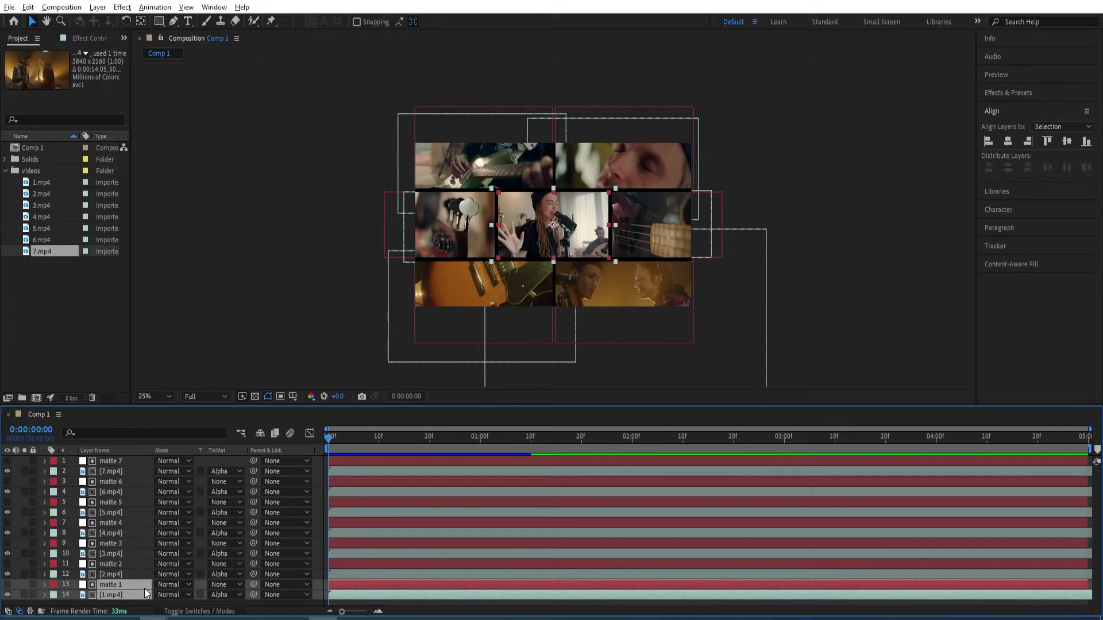
{"action": "key", "text": "ctrl+shift+c"}
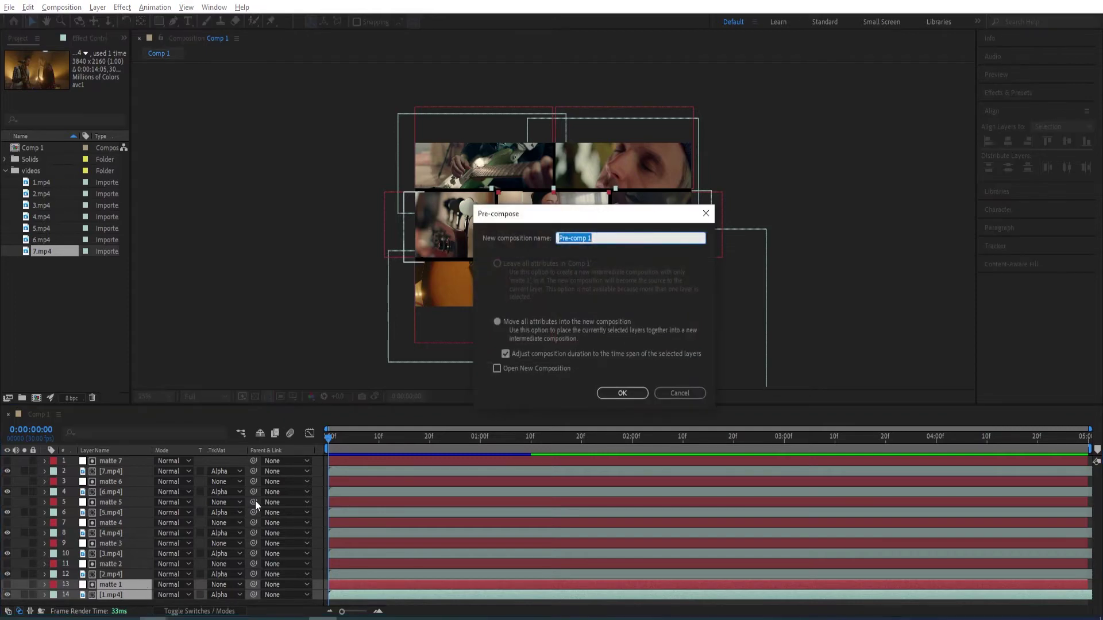
{"action": "type", "text": "matte"}
{"action": "key", "text": "Return"}
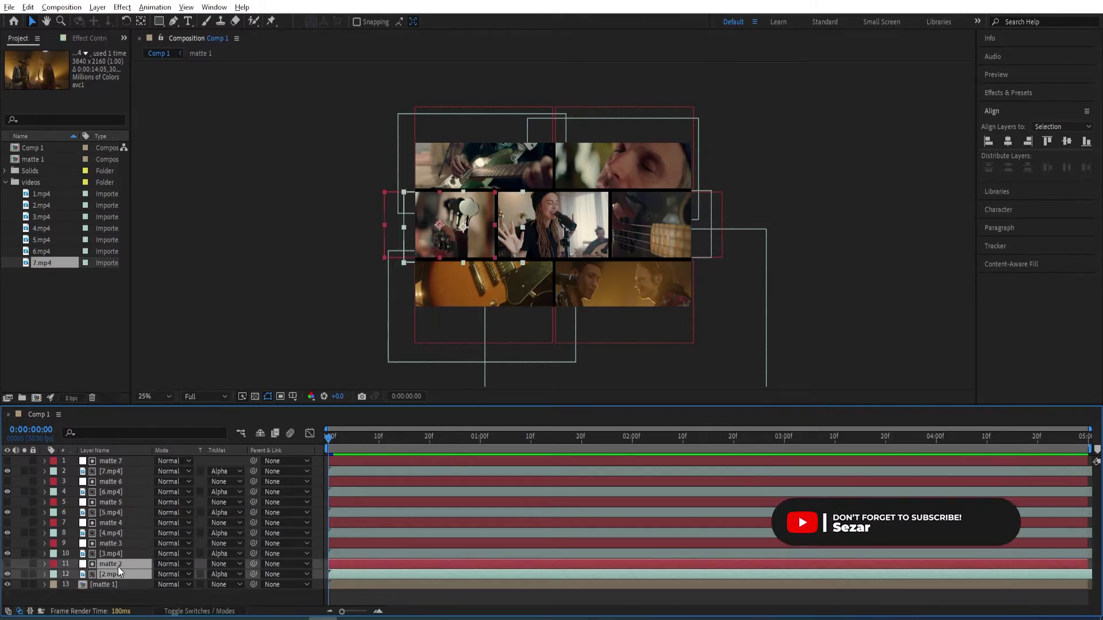
Step: Pre-compose the next matte-and-clip pairs as 'matte 3' and 'matte 5'
{"action": "left_click", "coordinate": [106, 557]}
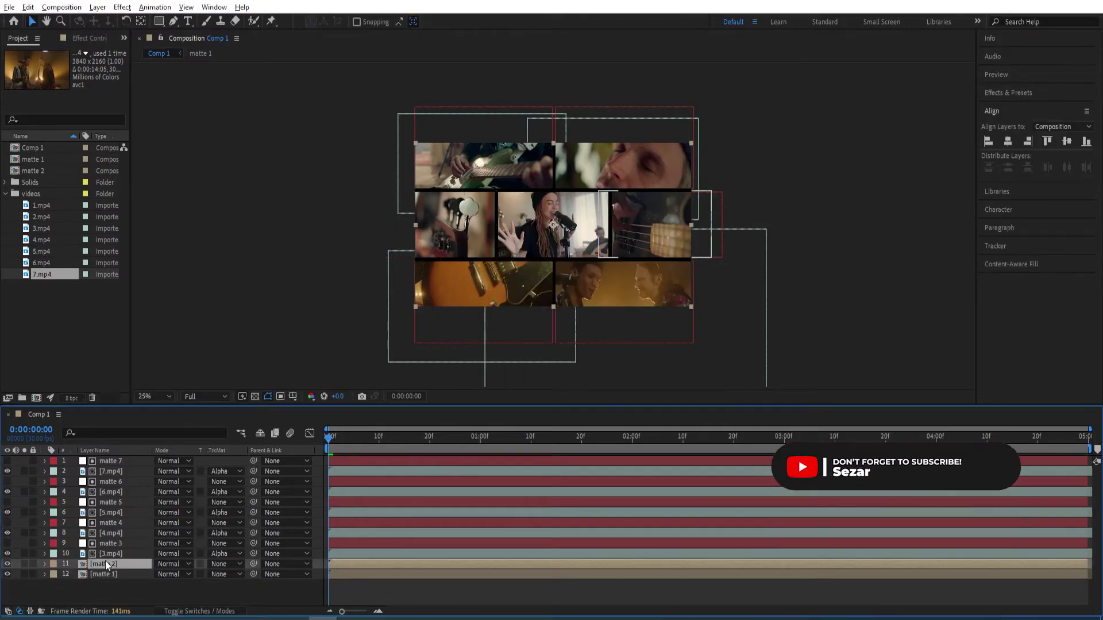
{"action": "left_click", "coordinate": [117, 544], "text": "shift"}
{"action": "key", "text": "ctrl+shift+c"}
{"action": "type", "text": "matte 3"}
{"action": "key", "text": "Return"}
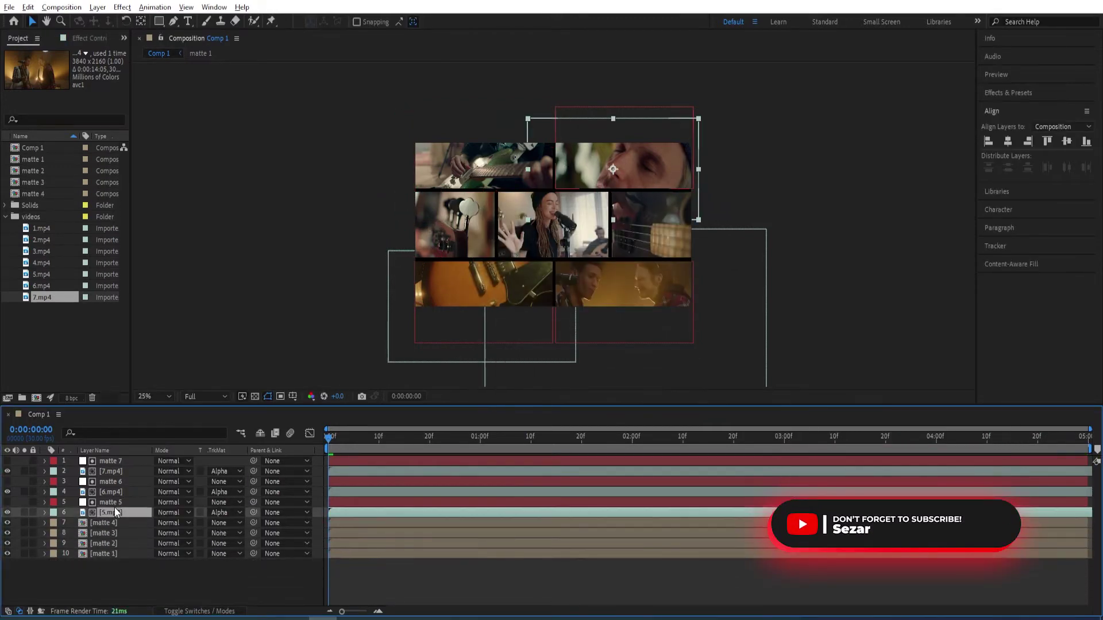
{"action": "key", "text": "ctrl+shift+c"}
{"action": "type", "text": "matte 5"}
{"action": "key", "text": "Return"}
Step: Pre-compose the remaining pairs as 'matte 6' and 'matte 7'
{"action": "key", "text": "ctrl+shift+c"}
{"action": "type", "text": "matte 6"}
{"action": "key", "text": "Return"}
{"action": "left_click", "coordinate": [110, 471], "text": "shift"}
{"action": "key", "text": "ctrl+shift+c"}
{"action": "type", "text": "matte 7"}
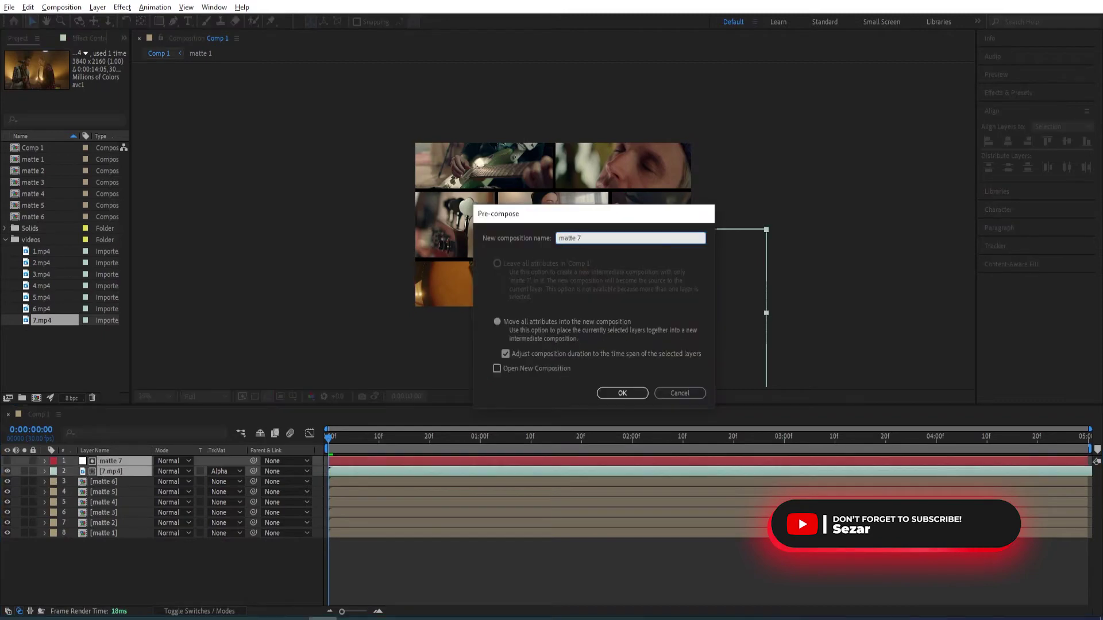
{"action": "key", "text": "Return"}
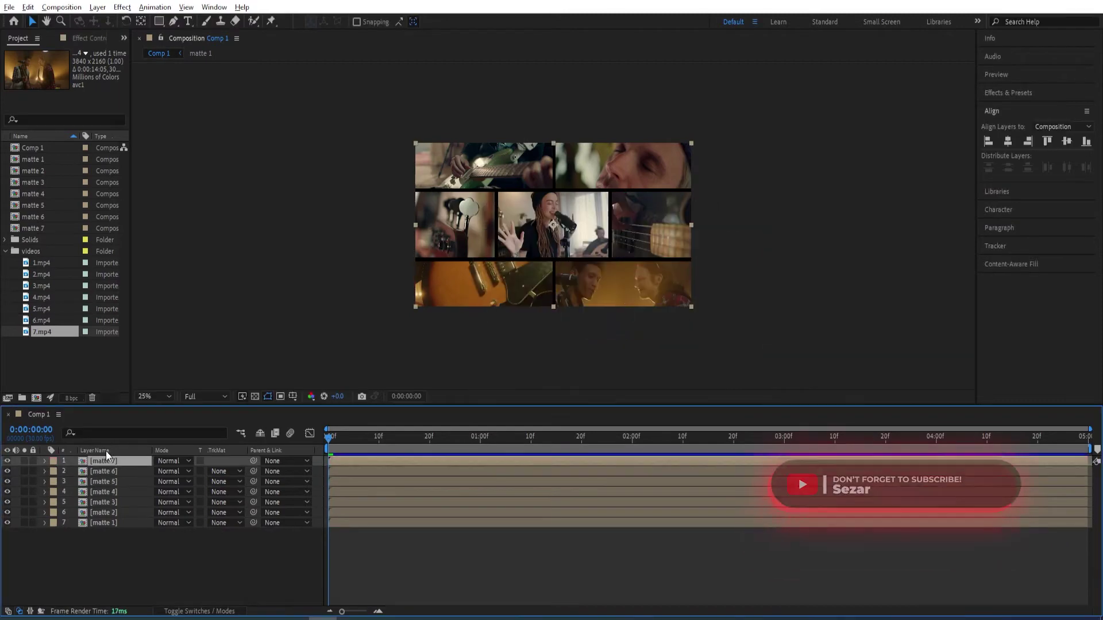
Step: Solo matte 1 and set a 0% Scale keyframe at frame 0
{"action": "left_click", "coordinate": [115, 522]}
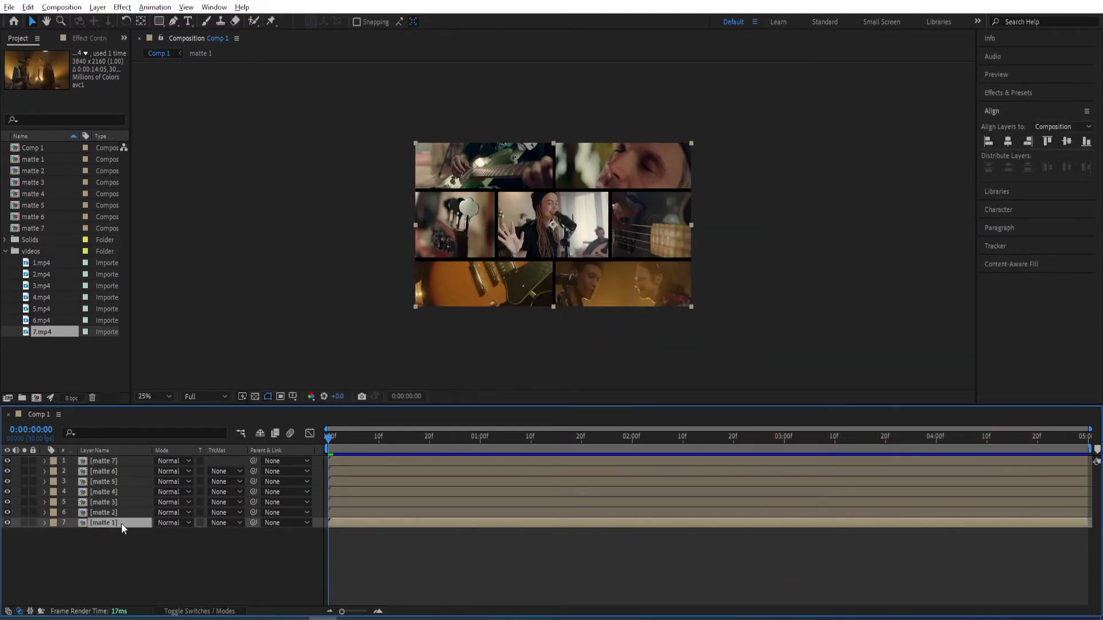
{"action": "key", "text": "s"}
{"action": "left_click", "coordinate": [73, 534]}
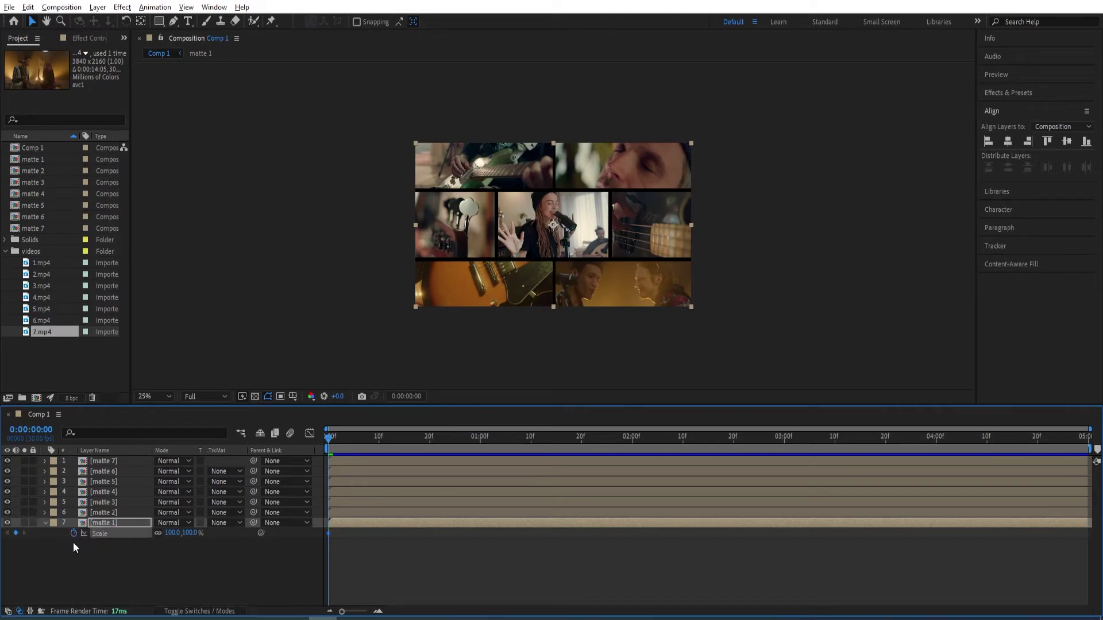
{"action": "left_click", "coordinate": [25, 523]}
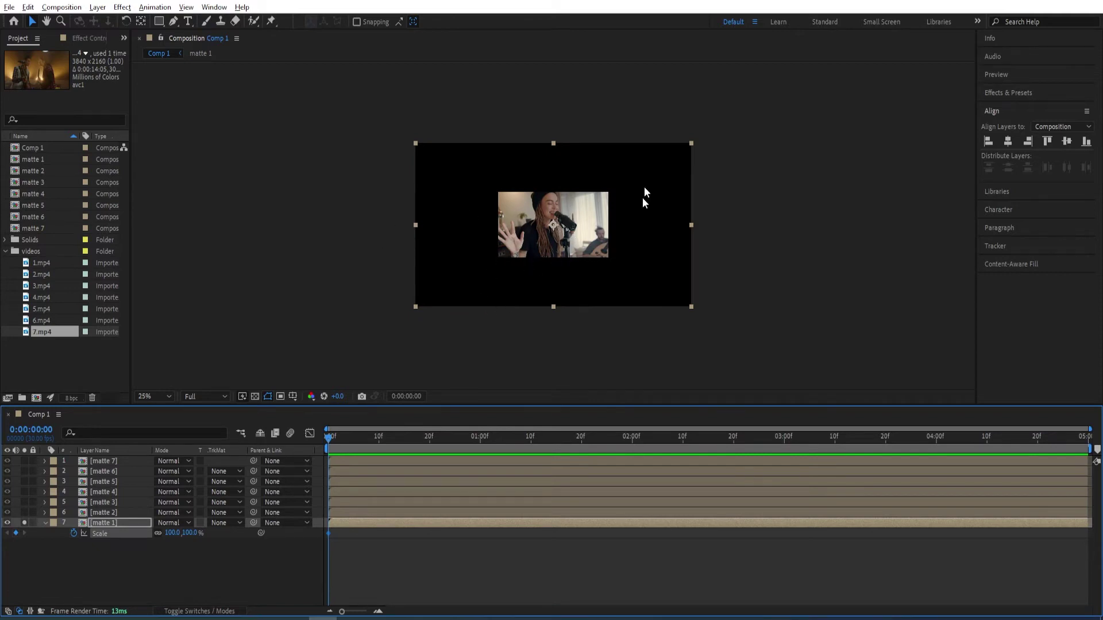
{"action": "left_click", "coordinate": [172, 533]}
{"action": "type", "text": "0"}
{"action": "key", "text": "Return"}
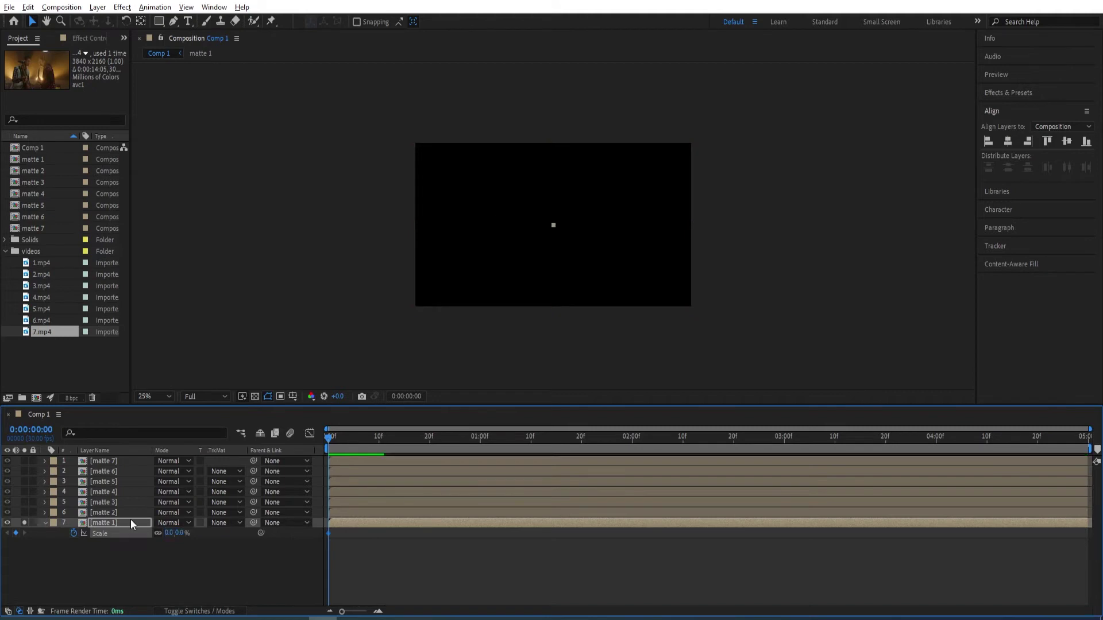
Step: Add a 100% Scale keyframe at frame 10, ease both keys with F9, and preview
{"action": "left_click_drag", "start_coordinate": [326, 440], "coordinate": [379, 442]}
{"action": "left_click", "coordinate": [180, 533]}
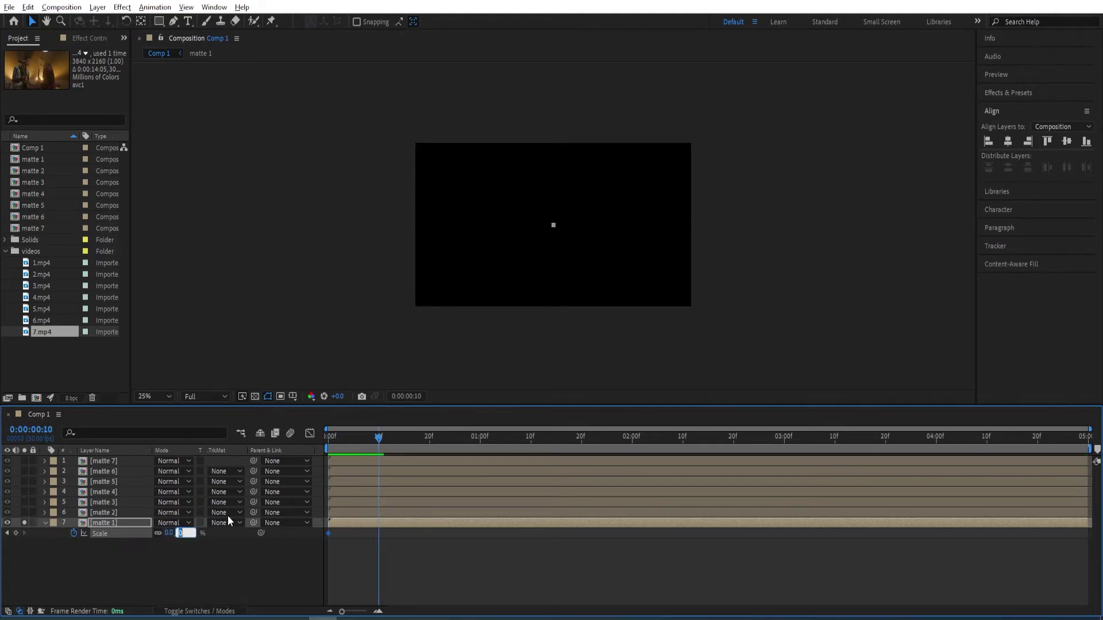
{"action": "type", "text": "100"}
{"action": "key", "text": "Return"}
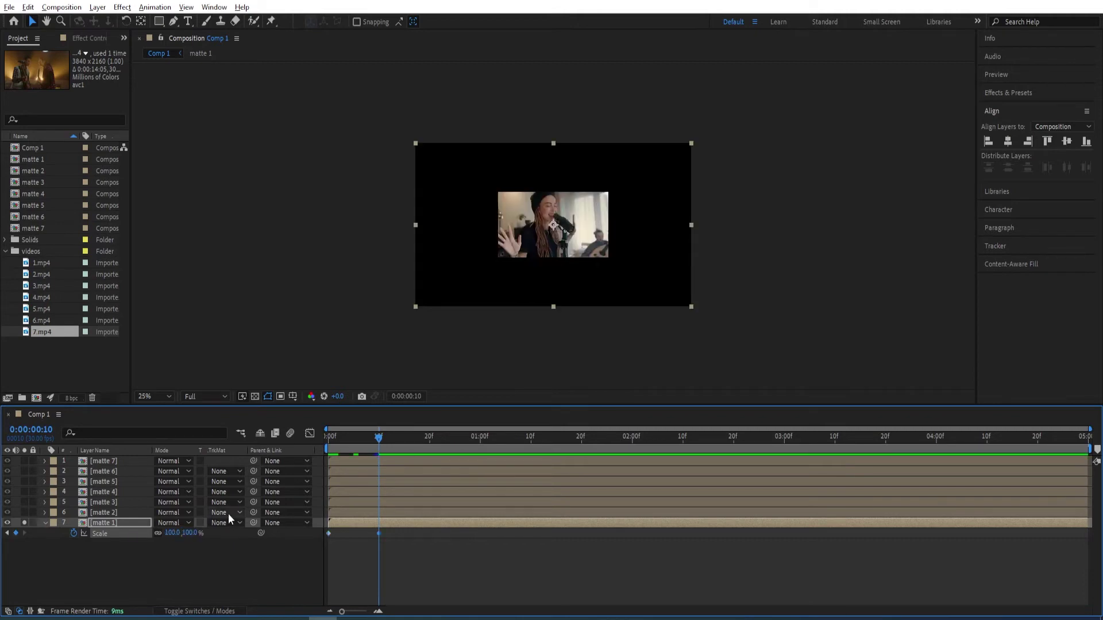
{"action": "left_click_drag", "start_coordinate": [393, 541], "coordinate": [323, 533]}
{"action": "key", "text": "F9"}
{"action": "key", "text": "space"}
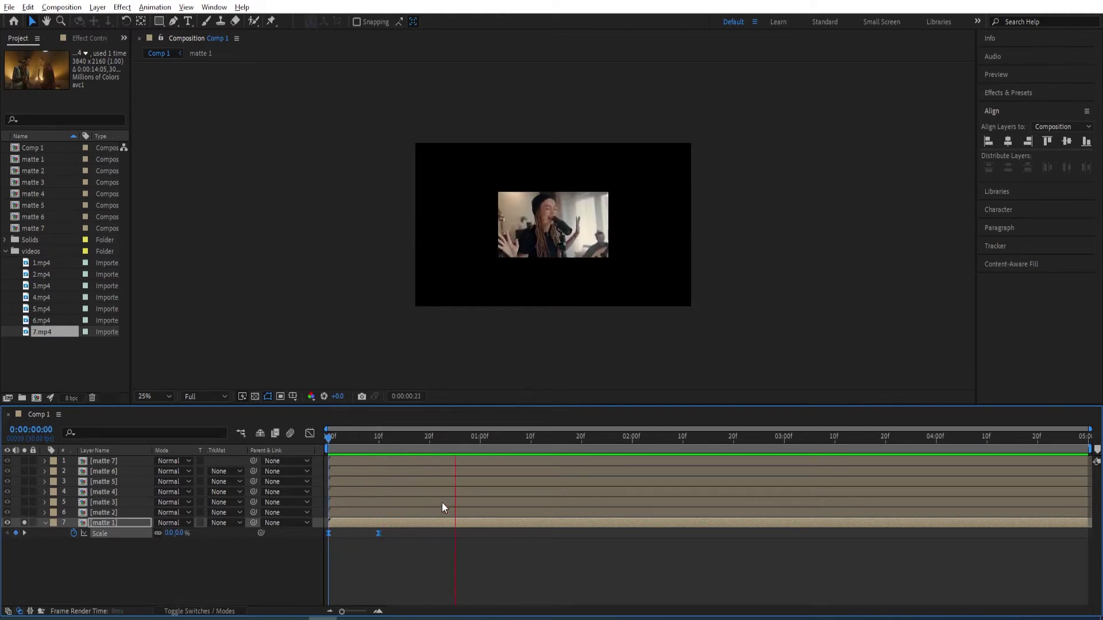
{"action": "left_click_drag", "start_coordinate": [471, 451], "coordinate": [373, 457]}
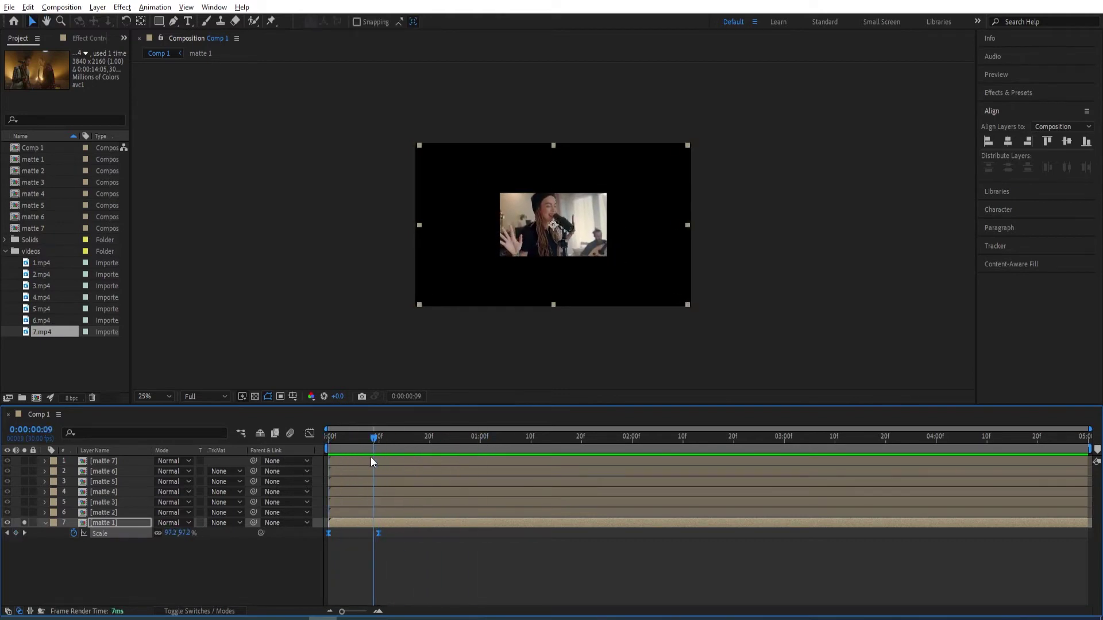
Step: Solo matte 2 and matte 3 and set Position keyframes for both at frame 20
{"action": "left_click", "coordinate": [23, 513]}
{"action": "left_click", "coordinate": [25, 502]}
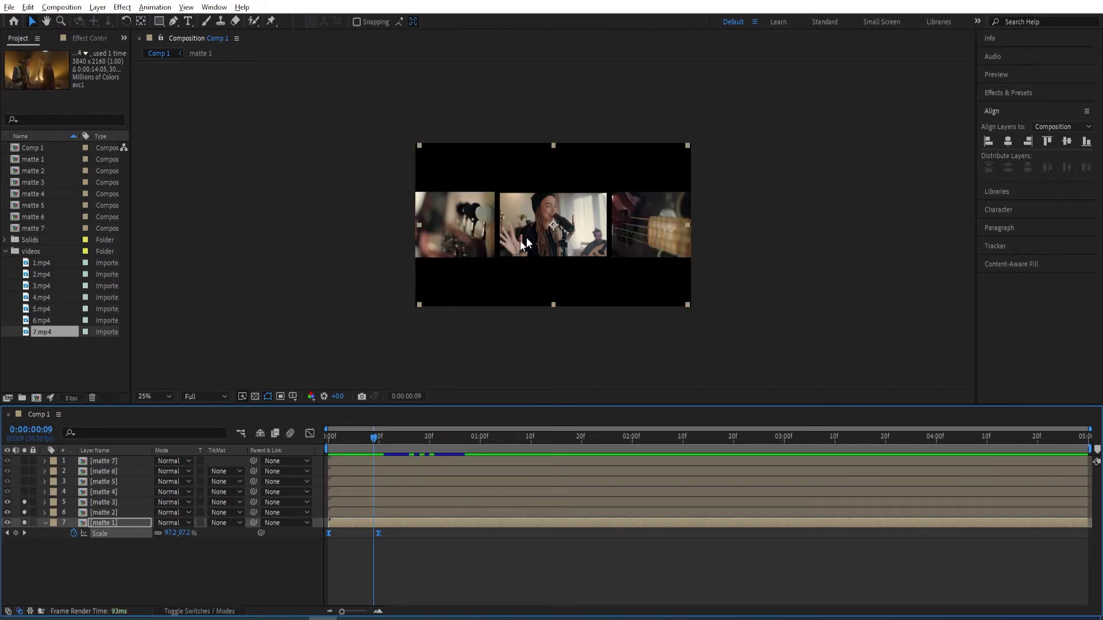
{"action": "mouse_move", "coordinate": [374, 439]}
{"action": "left_mouse_down"}
{"action": "mouse_move", "coordinate": [360, 439]}
{"action": "mouse_move", "coordinate": [371, 441]}
{"action": "left_mouse_up"}
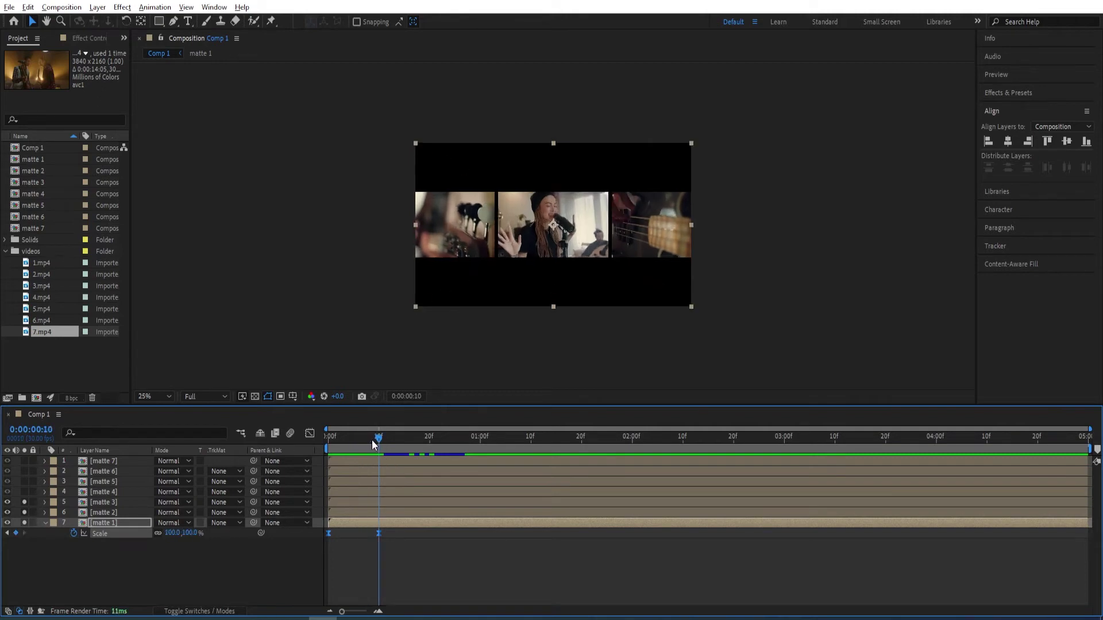
{"action": "left_click", "coordinate": [108, 513], "text": "shift"}
{"action": "left_click", "coordinate": [133, 502], "text": "shift"}
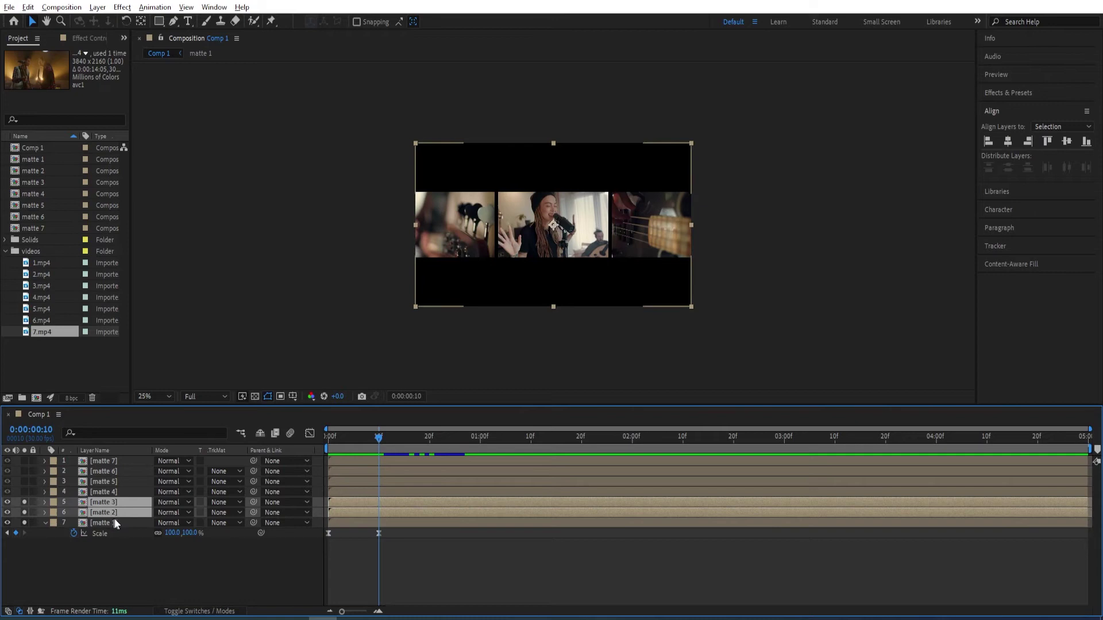
{"action": "left_click", "coordinate": [131, 520], "text": "ctrl"}
{"action": "key", "text": "p"}
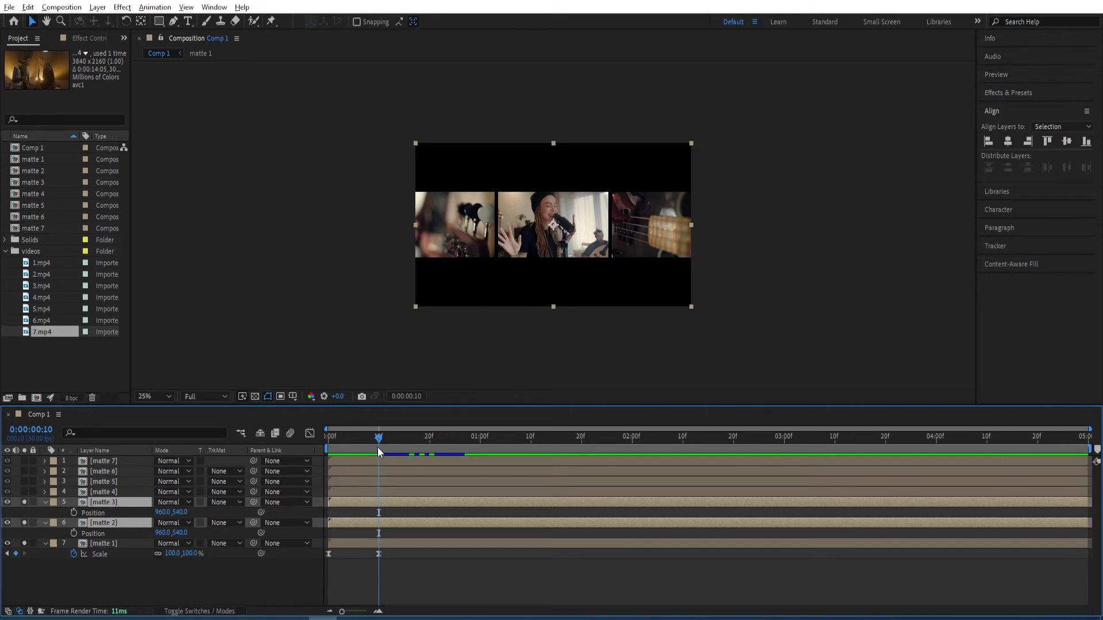
{"action": "left_click_drag", "start_coordinate": [378, 447], "coordinate": [429, 436]}
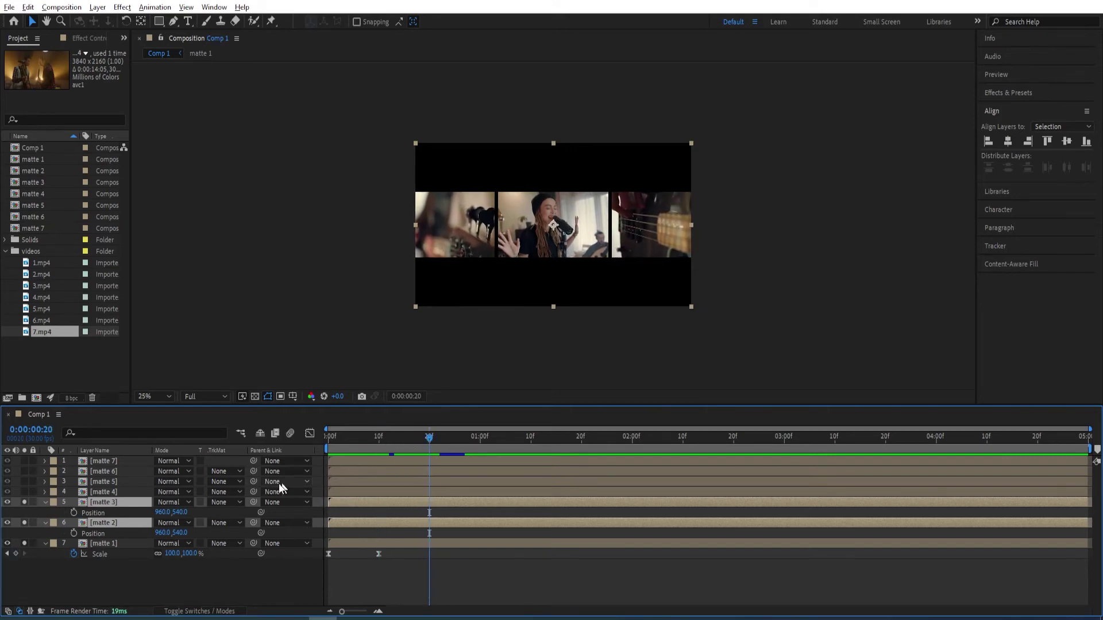
{"action": "left_click", "coordinate": [74, 513]}
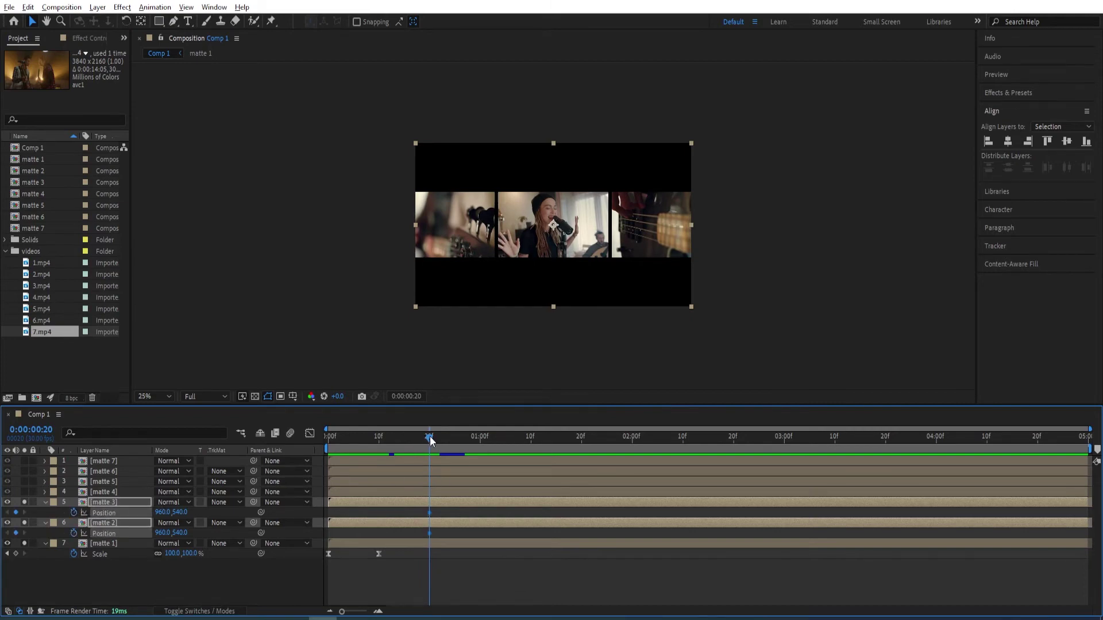
Step: At frame 10 set matte 3 X to 390 and matte 2 X to 1540, then move both below matte 1
{"action": "left_click_drag", "start_coordinate": [429, 436], "coordinate": [382, 447]}
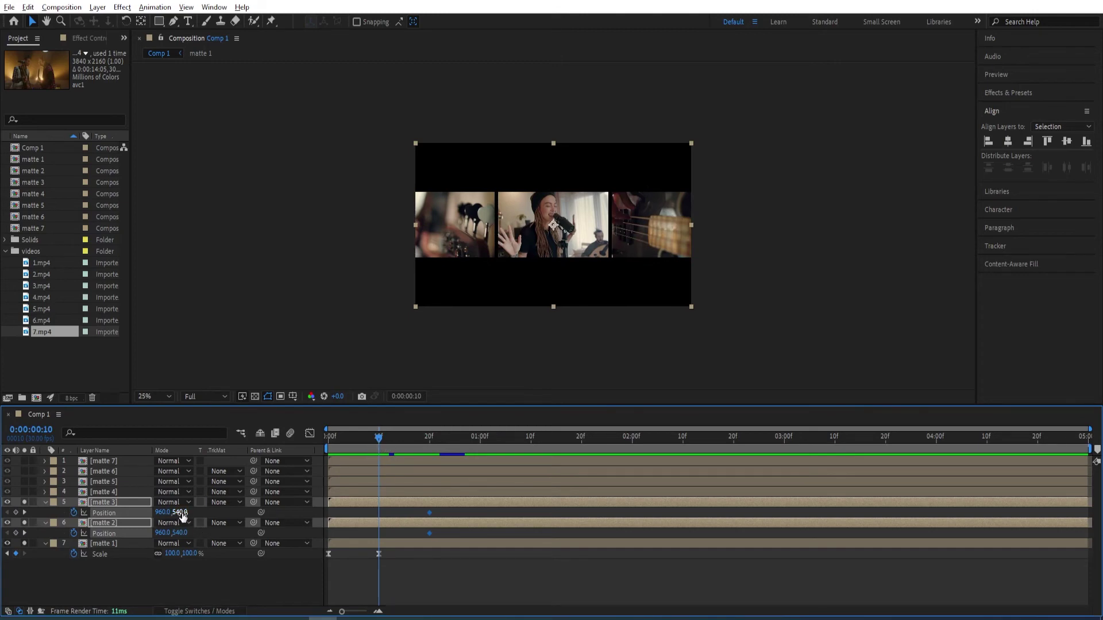
{"action": "left_click", "coordinate": [175, 575]}
{"action": "left_click_drag", "start_coordinate": [180, 514], "coordinate": [133, 513]}
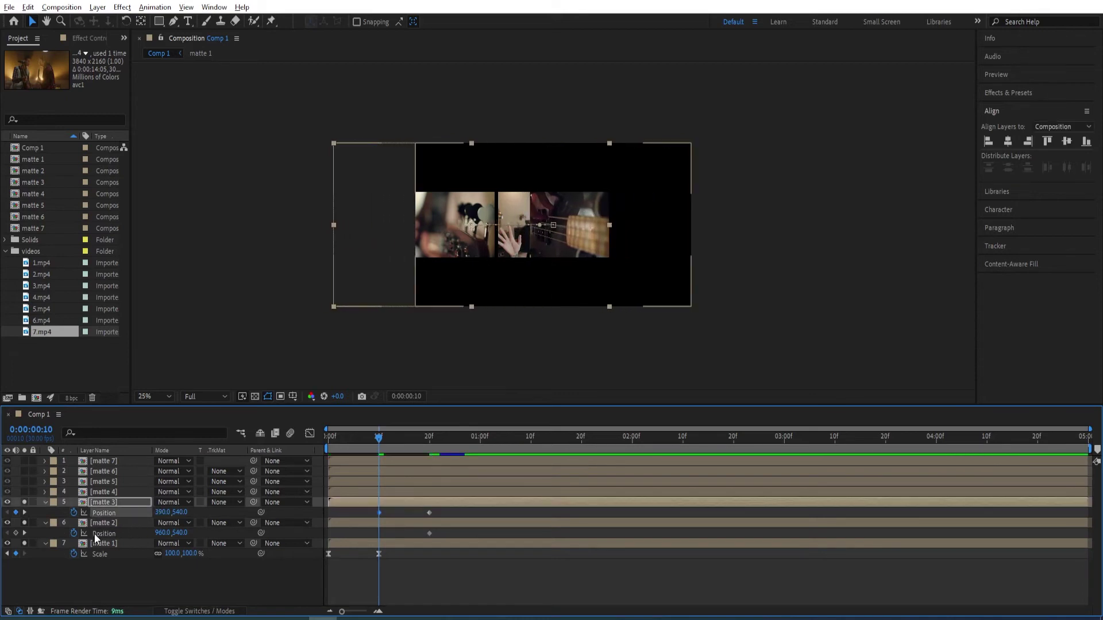
{"action": "left_click", "coordinate": [116, 526]}
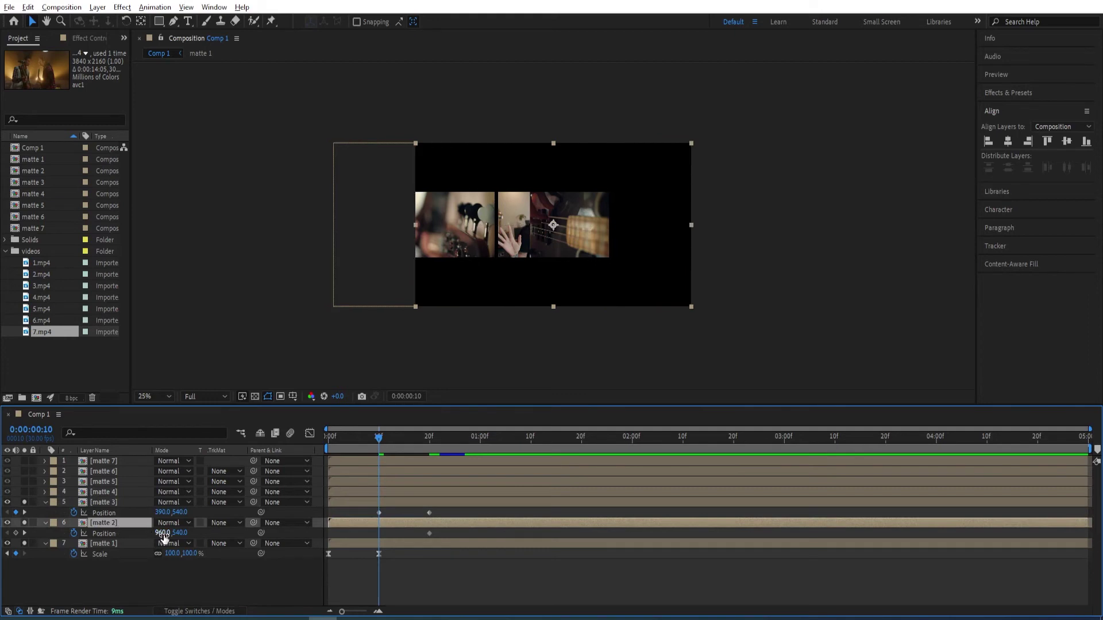
{"action": "left_click_drag", "start_coordinate": [164, 533], "coordinate": [197, 534]}
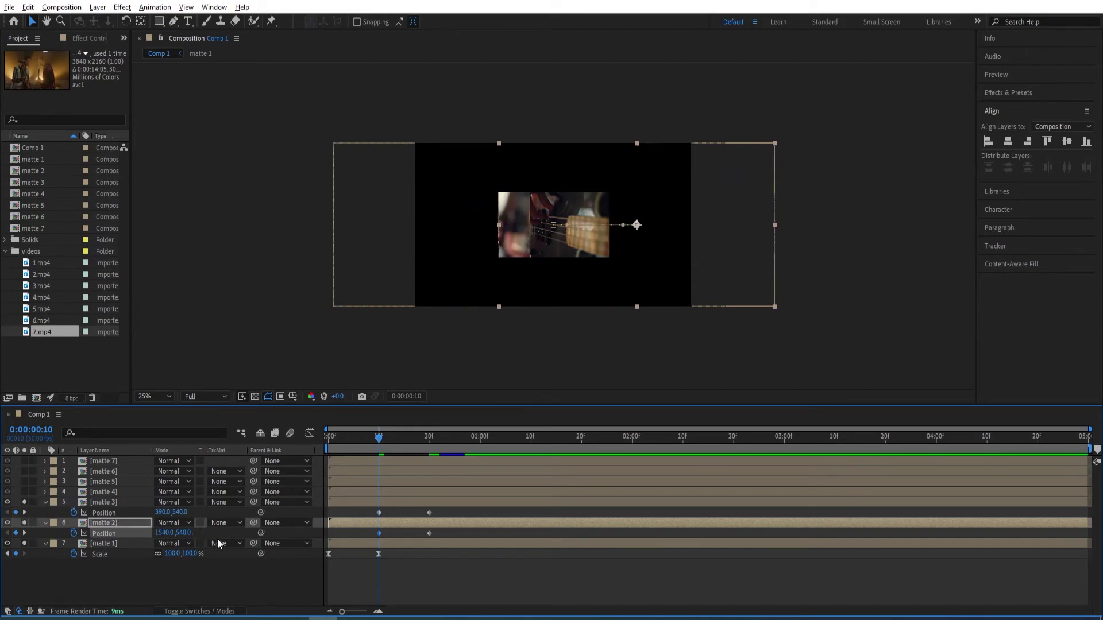
{"action": "left_click", "coordinate": [112, 499]}
{"action": "left_click", "coordinate": [113, 525], "text": "shift"}
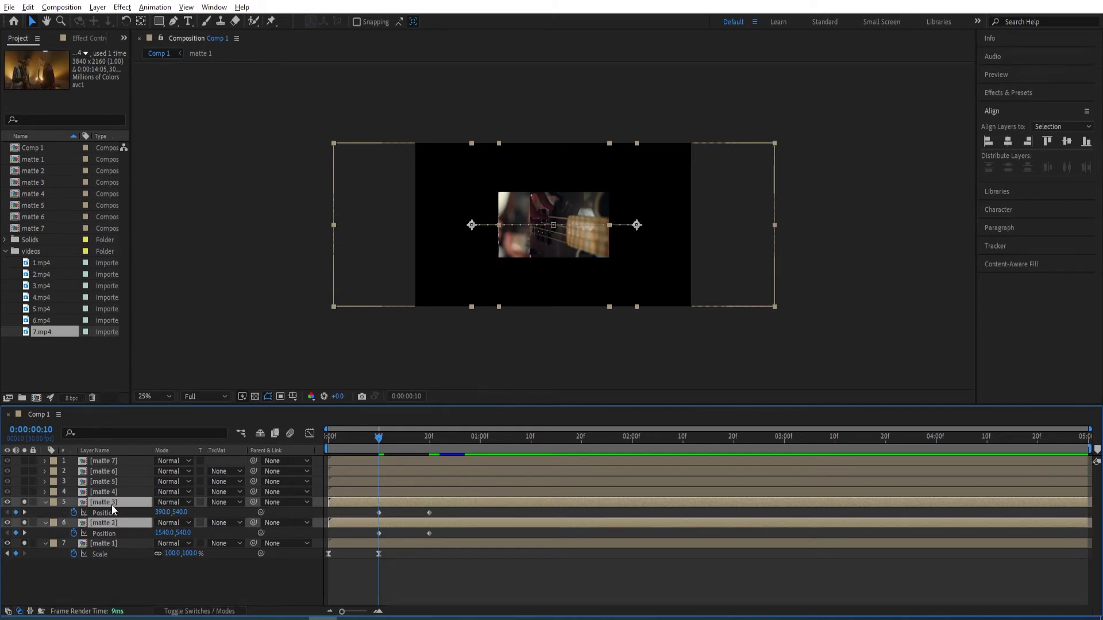
{"action": "left_click_drag", "start_coordinate": [113, 504], "coordinate": [116, 557]}
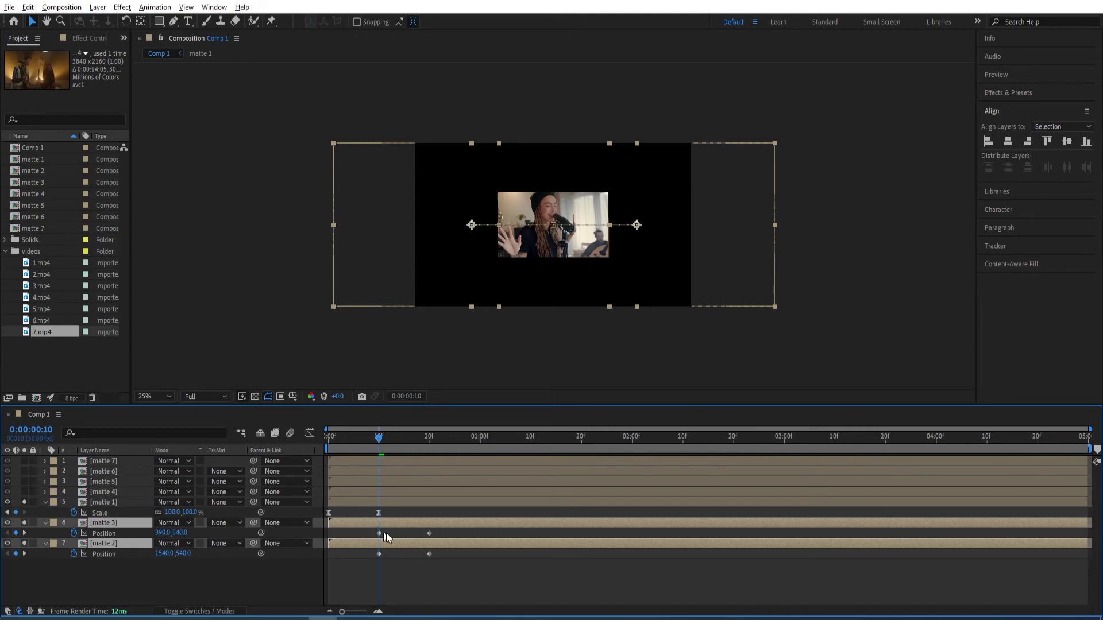
Step: Trim matte 2 and matte 3 to start at frame 10 and preview the animation
{"action": "left_click_drag", "start_coordinate": [449, 565], "coordinate": [420, 533]}
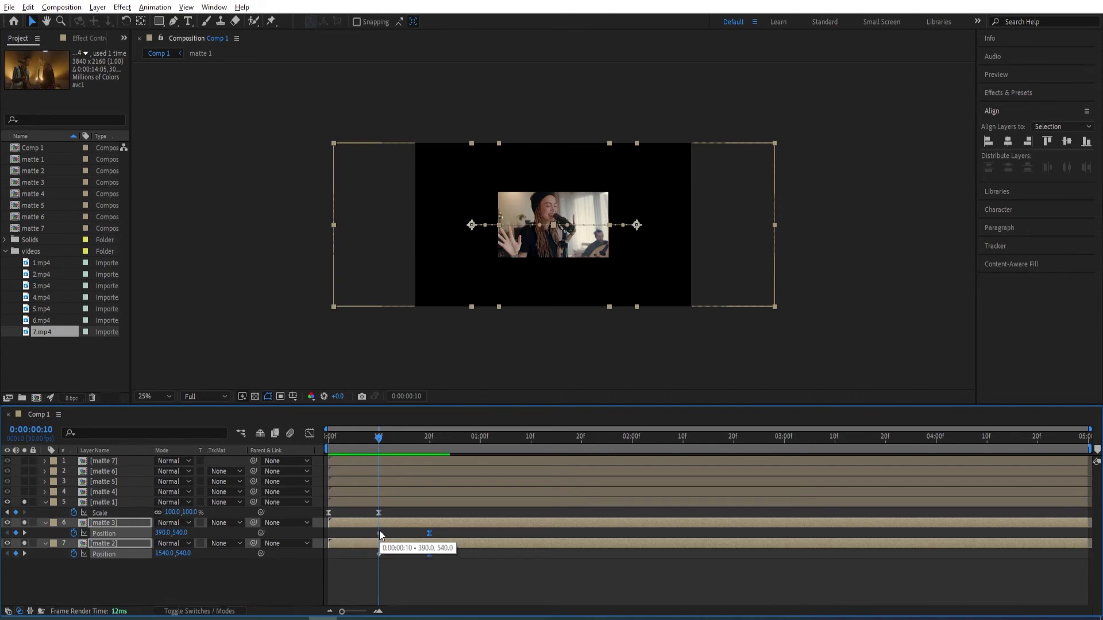
{"action": "key", "text": "alt+bracketleft"}
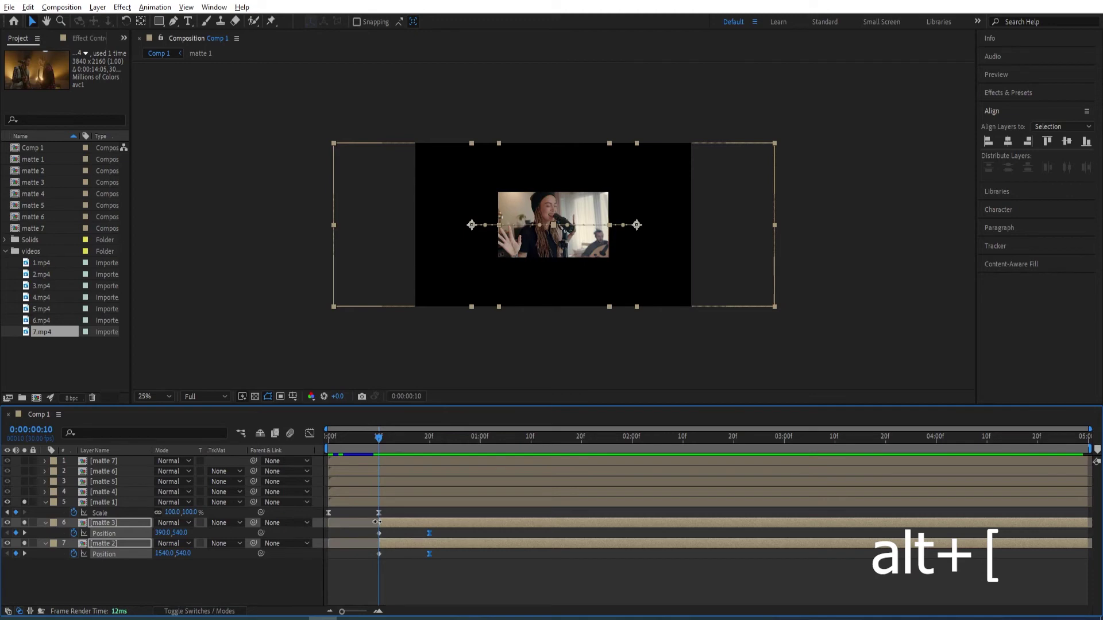
{"action": "left_click_drag", "start_coordinate": [378, 440], "coordinate": [302, 450]}
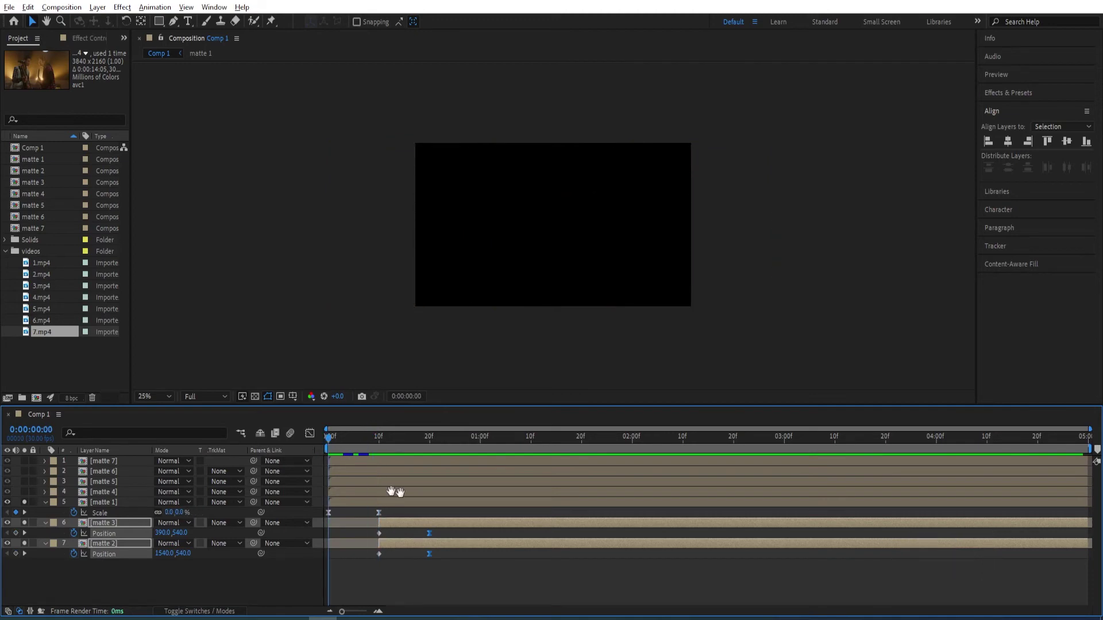
{"action": "key", "text": "space"}
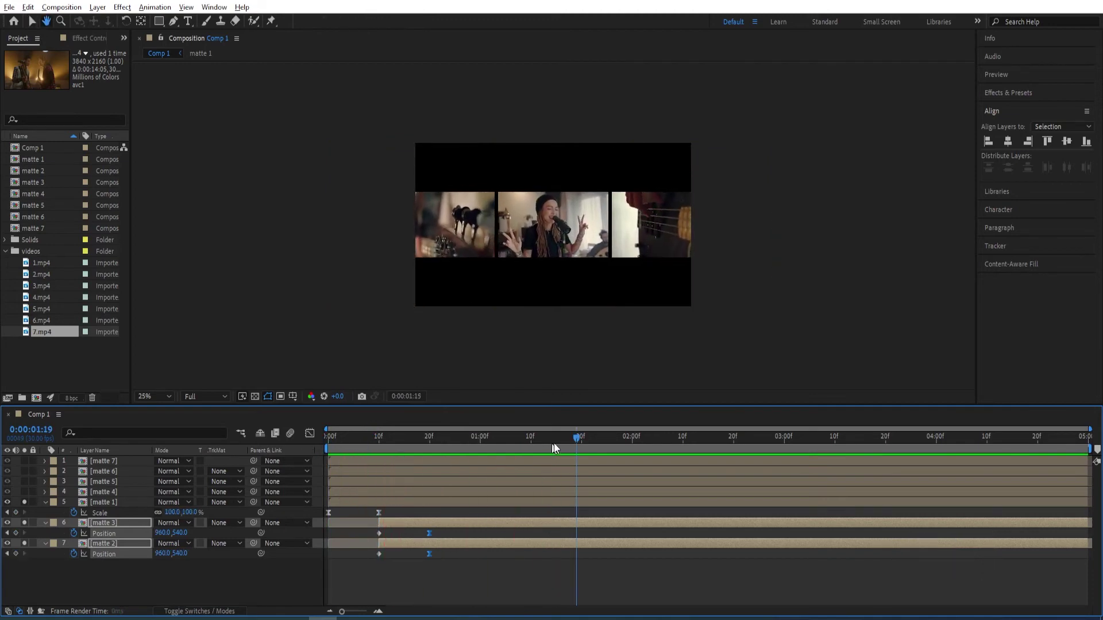
{"action": "key", "text": "space"}
{"action": "key", "text": "space"}
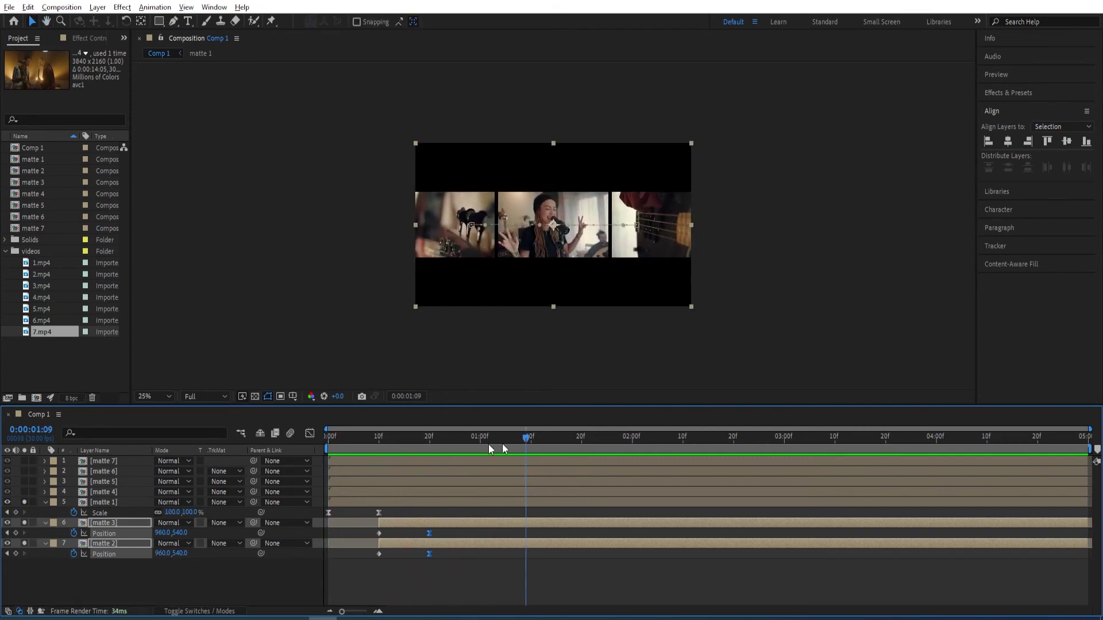
{"action": "key", "text": "space"}
Step: Turn off Solo on layers 5, 6 and 7 so all seven clips show again
{"action": "left_click", "coordinate": [24, 503]}
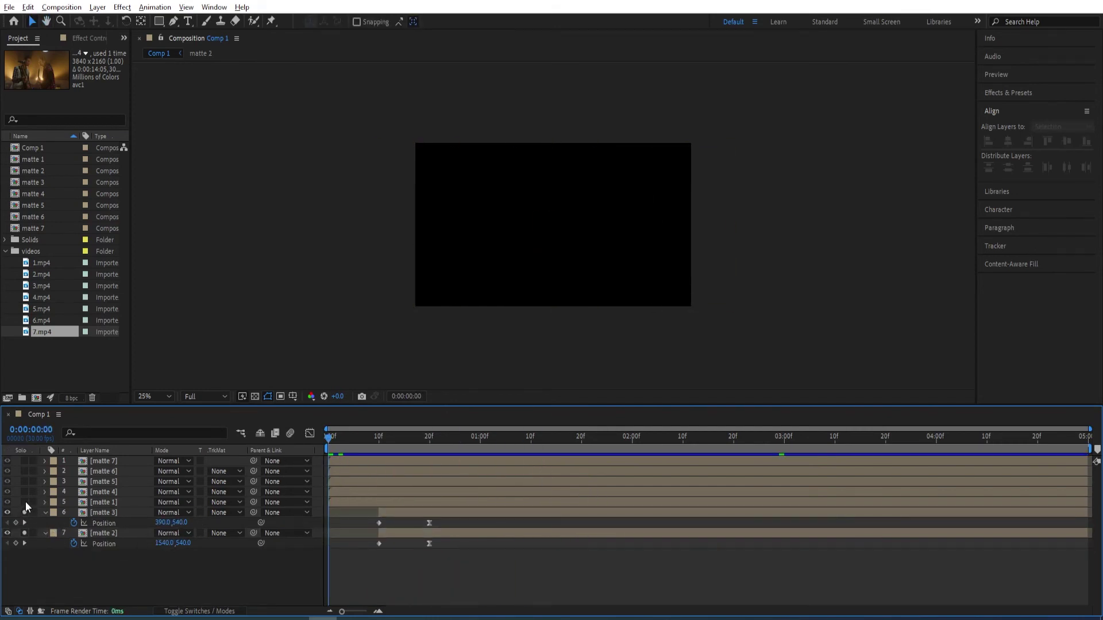
{"action": "left_click", "coordinate": [24, 512]}
{"action": "left_click", "coordinate": [24, 533]}
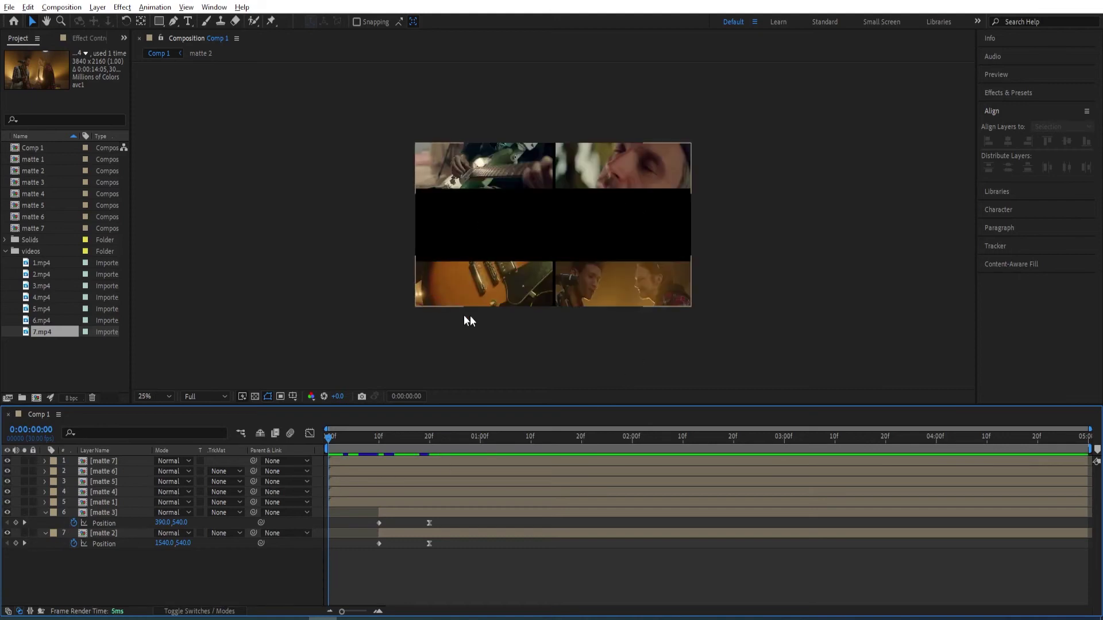
Step: Trim the in points of matte 4 through matte 7 to start at 20 frames
{"action": "left_click", "coordinate": [105, 493]}
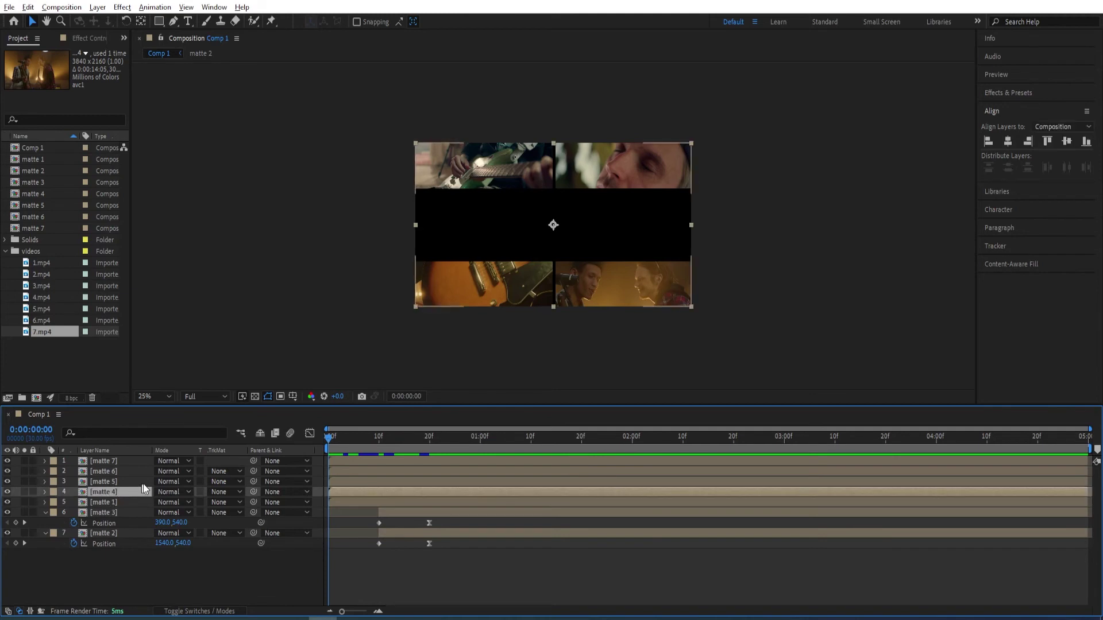
{"action": "left_click", "coordinate": [109, 460], "text": "shift"}
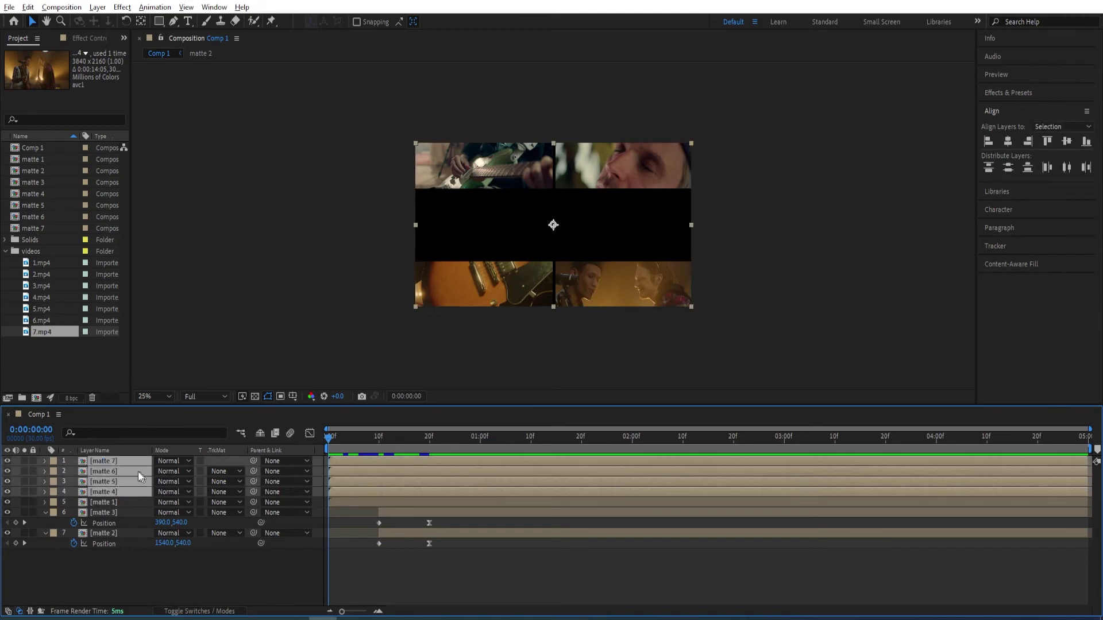
{"action": "left_click_drag", "start_coordinate": [329, 441], "coordinate": [440, 441]}
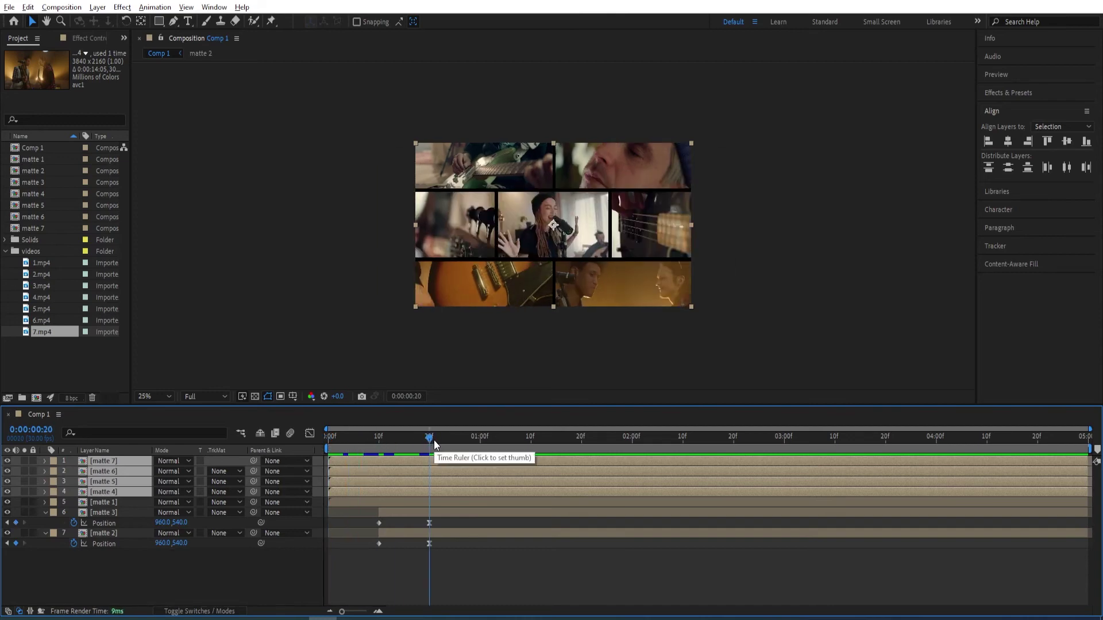
{"action": "key", "text": "alt+bracketleft"}
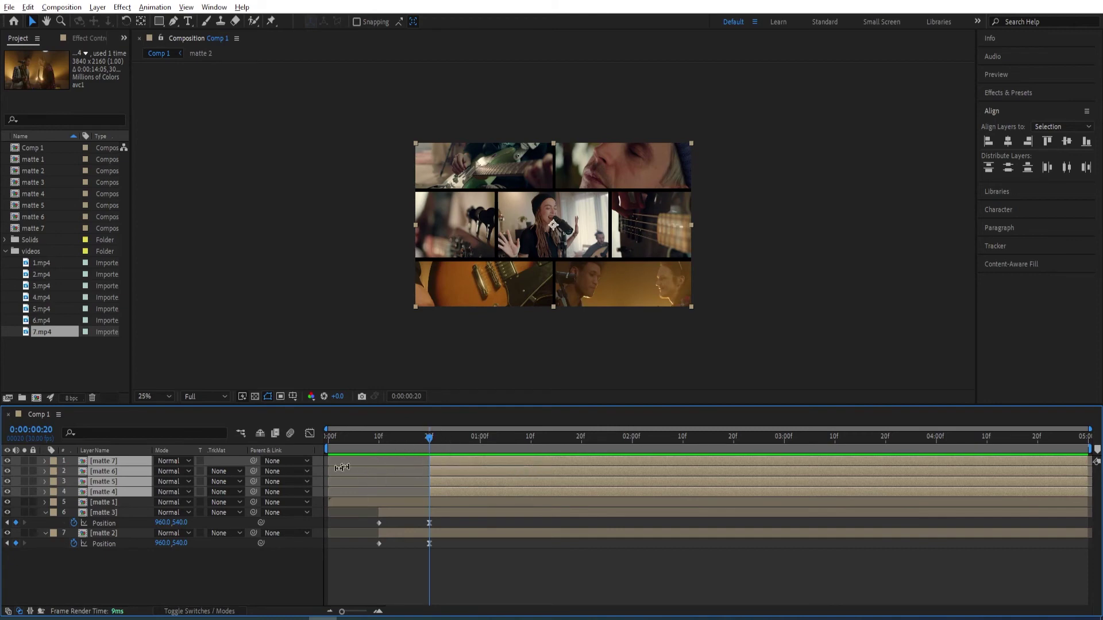
Step: Keyframe Position on matte 4–7 at 20 frames and one second, easing the one-second keys
{"action": "key", "text": "p"}
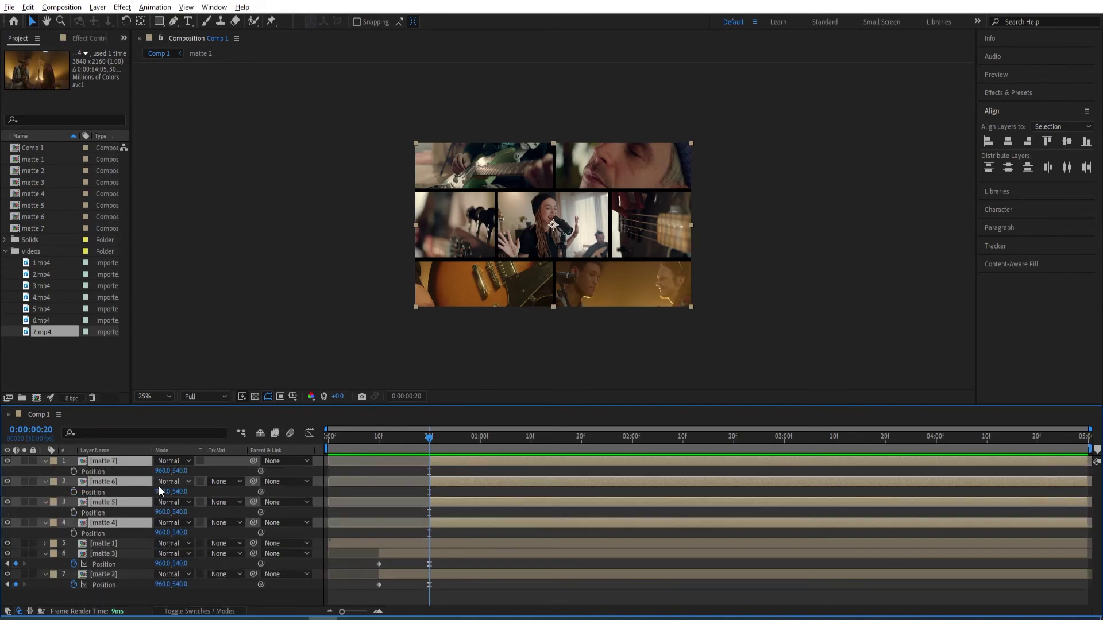
{"action": "left_click", "coordinate": [74, 513]}
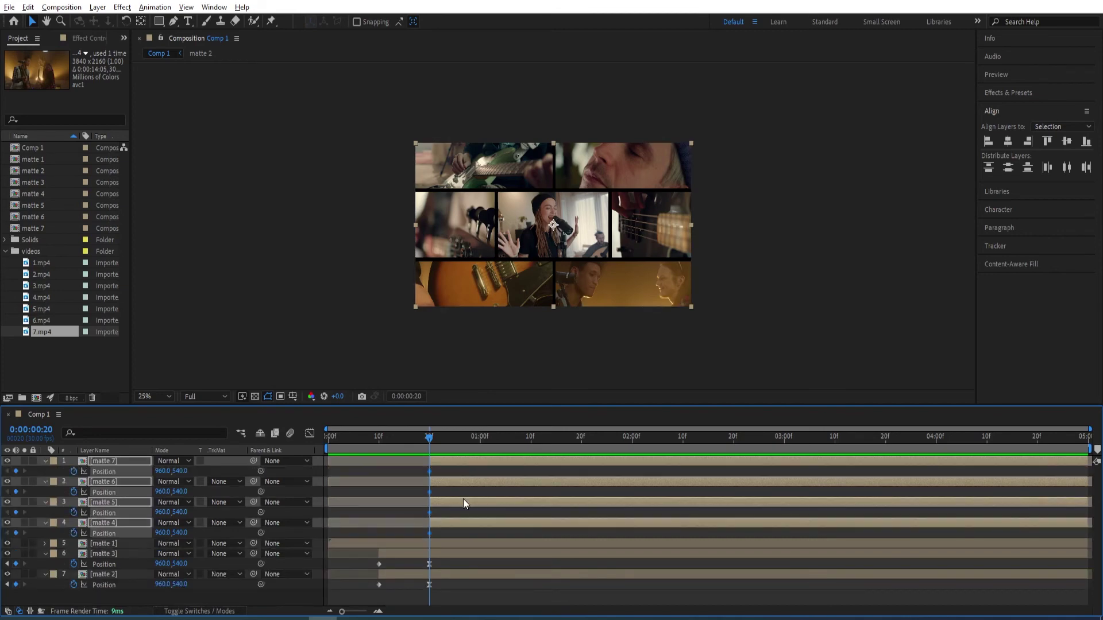
{"action": "left_click_drag", "start_coordinate": [432, 445], "coordinate": [480, 437]}
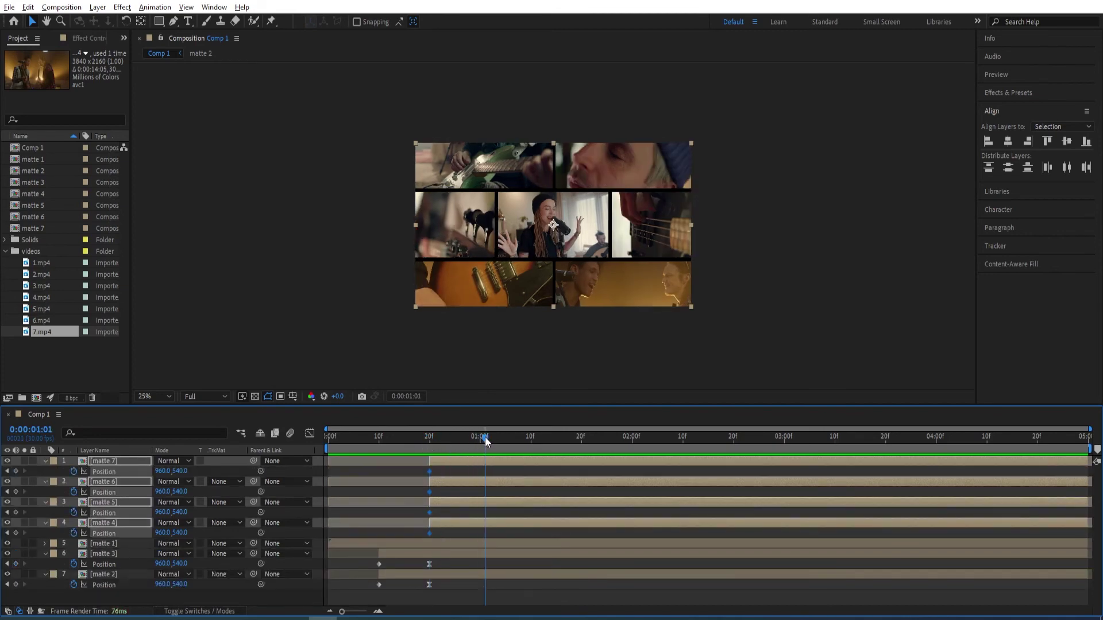
{"action": "left_click", "coordinate": [15, 492]}
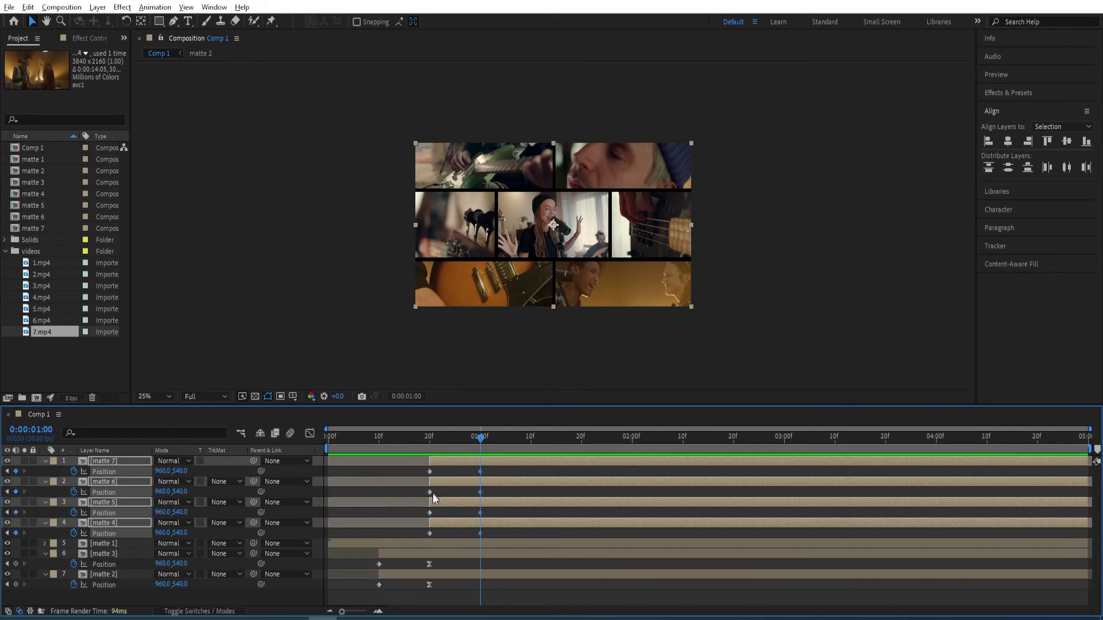
{"action": "left_click_drag", "start_coordinate": [503, 534], "coordinate": [477, 478]}
{"action": "left_click_drag", "start_coordinate": [480, 436], "coordinate": [433, 438]}
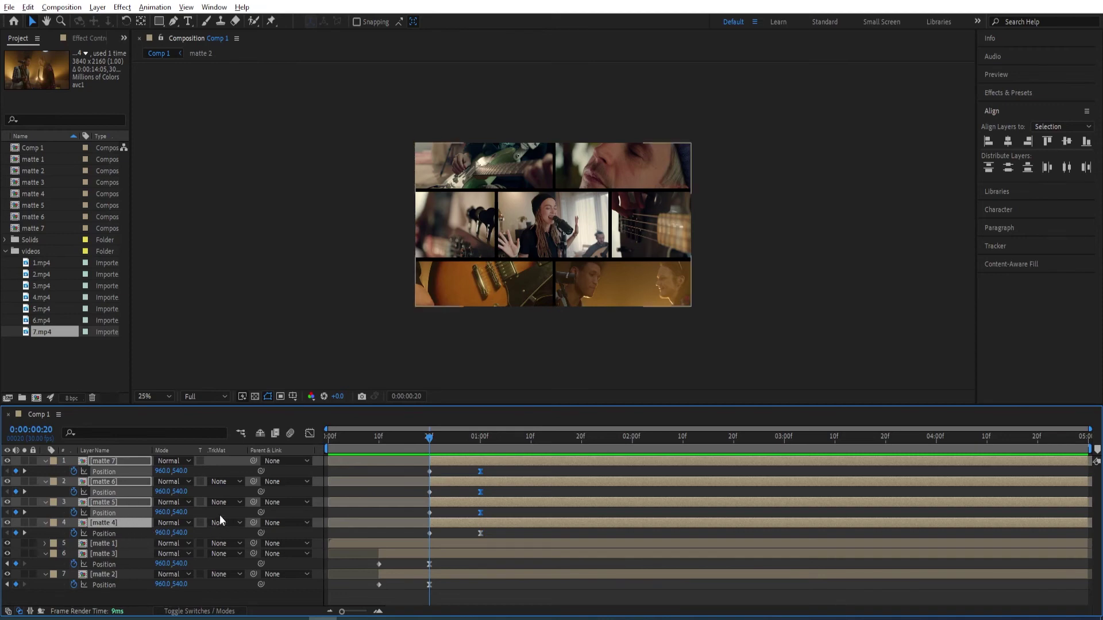
Step: At 20 frames, set matte 4 Position X to -220 and matte 5 to 2150, off-screen
{"action": "left_click", "coordinate": [105, 522]}
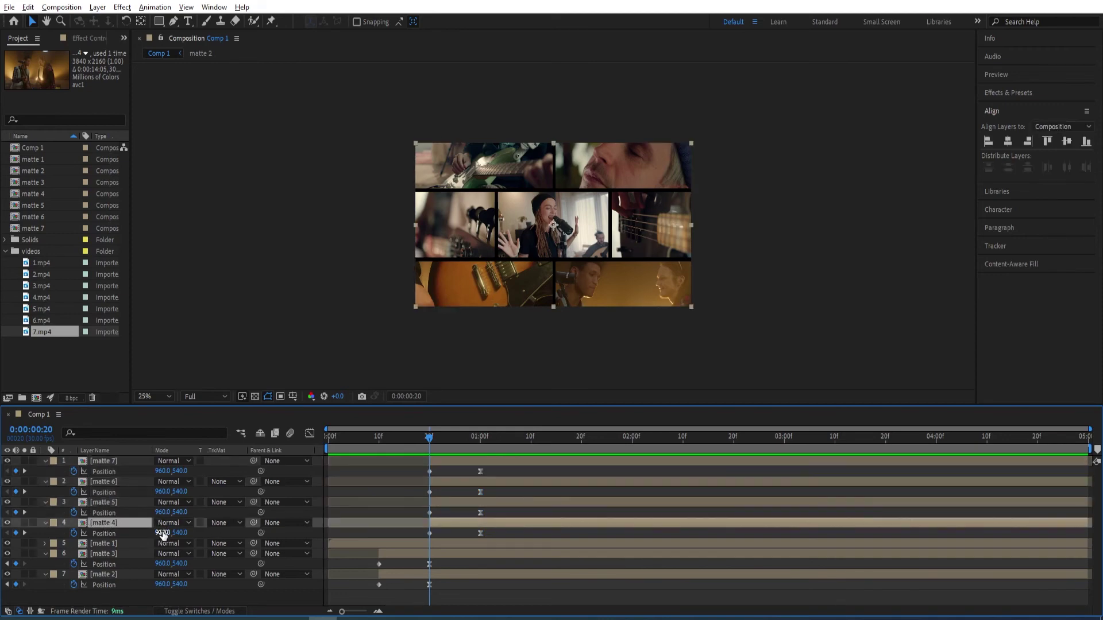
{"action": "left_click_drag", "start_coordinate": [163, 534], "coordinate": [128, 533]}
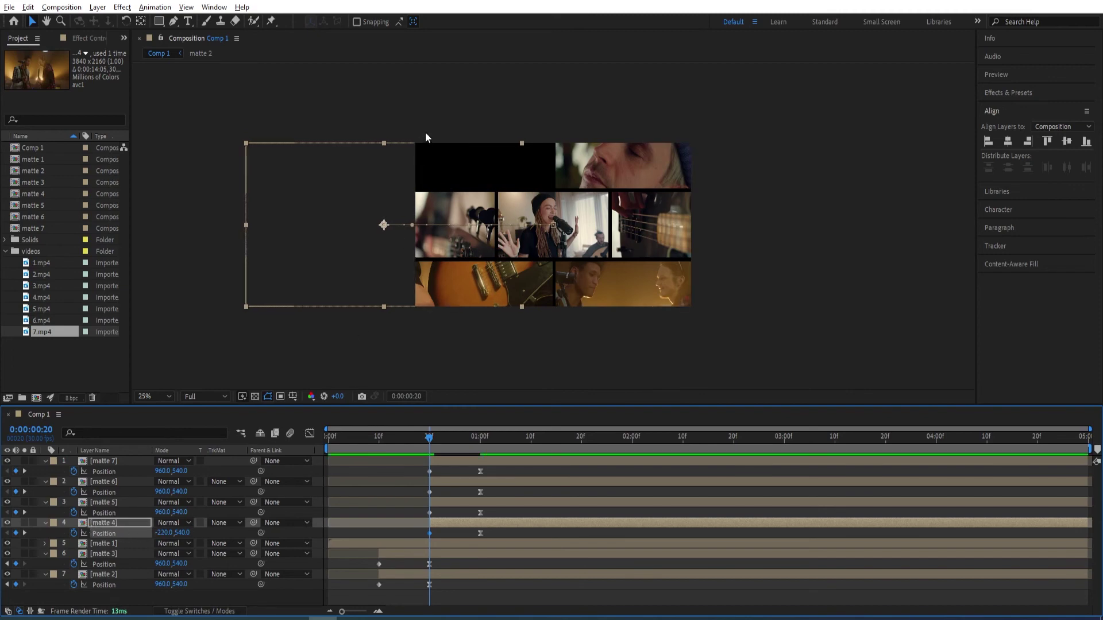
{"action": "left_click", "coordinate": [135, 502]}
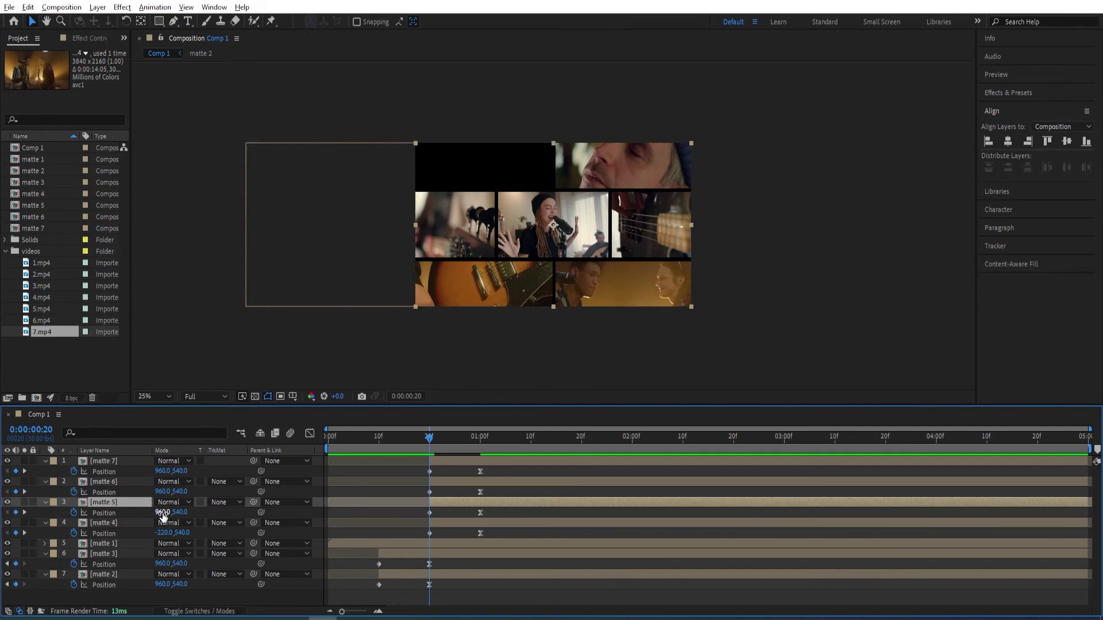
{"action": "left_click_drag", "start_coordinate": [163, 514], "coordinate": [233, 516]}
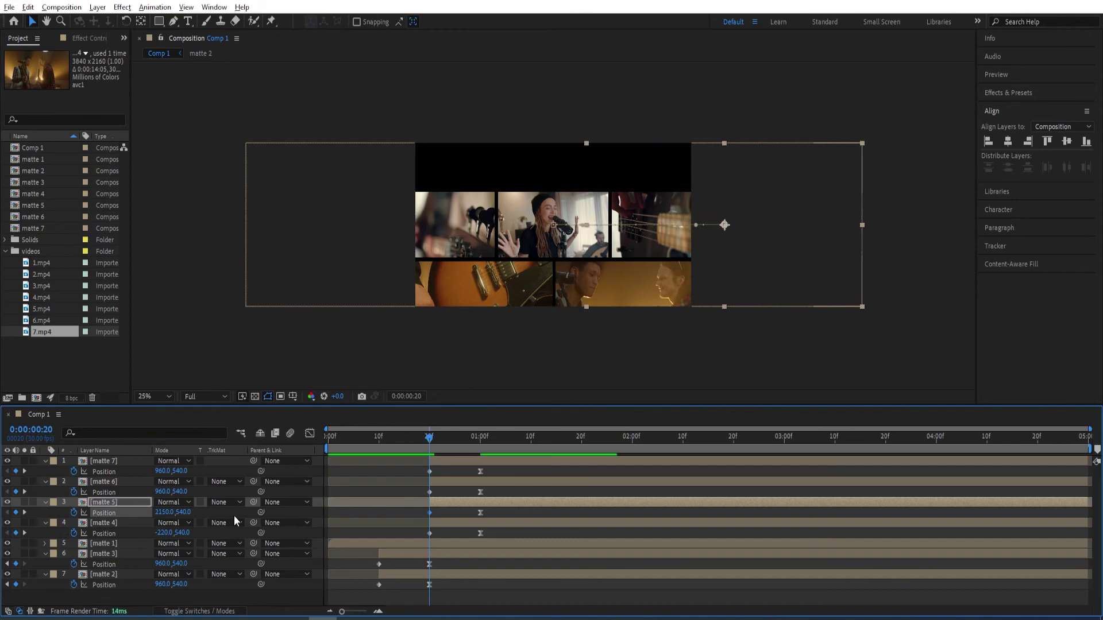
Step: Set matte 6 Position X to -70 and matte 7 to 2090, then preview the slide-ins
{"action": "left_click", "coordinate": [97, 482]}
{"action": "left_click_drag", "start_coordinate": [169, 492], "coordinate": [93, 468]}
{"action": "left_click", "coordinate": [96, 471]}
{"action": "left_click_drag", "start_coordinate": [164, 471], "coordinate": [236, 481]}
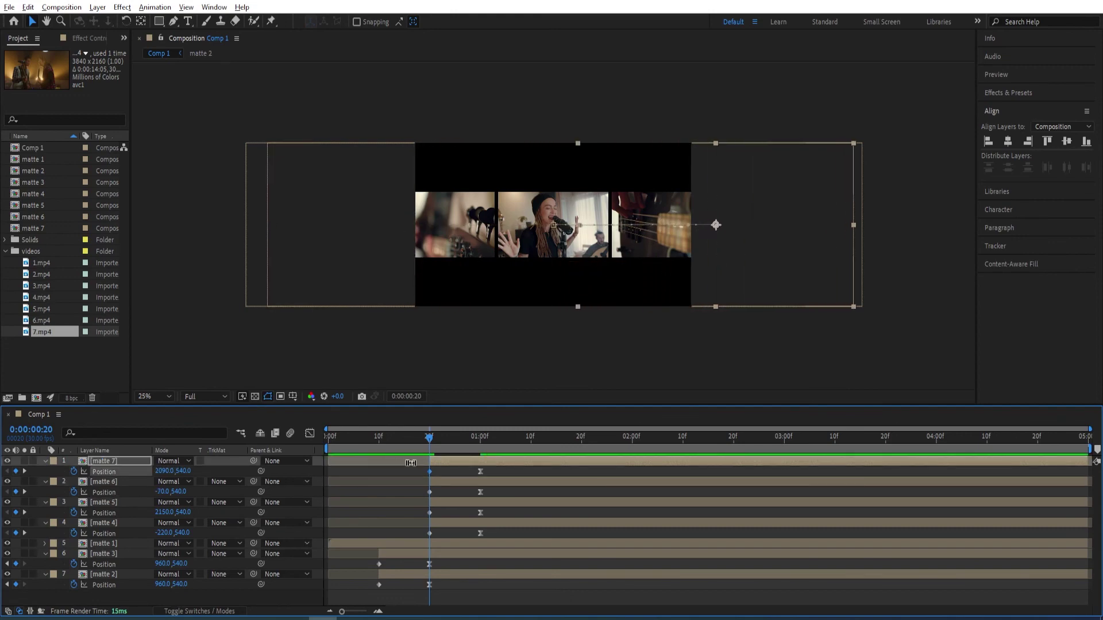
{"action": "key", "text": "space"}
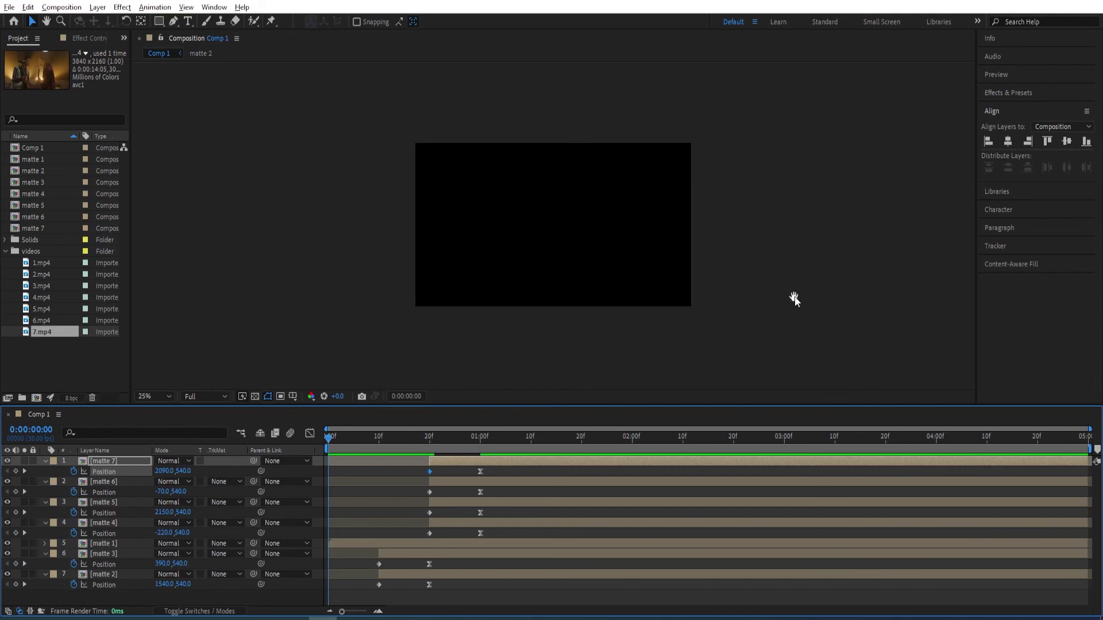
{"action": "key", "text": "space"}
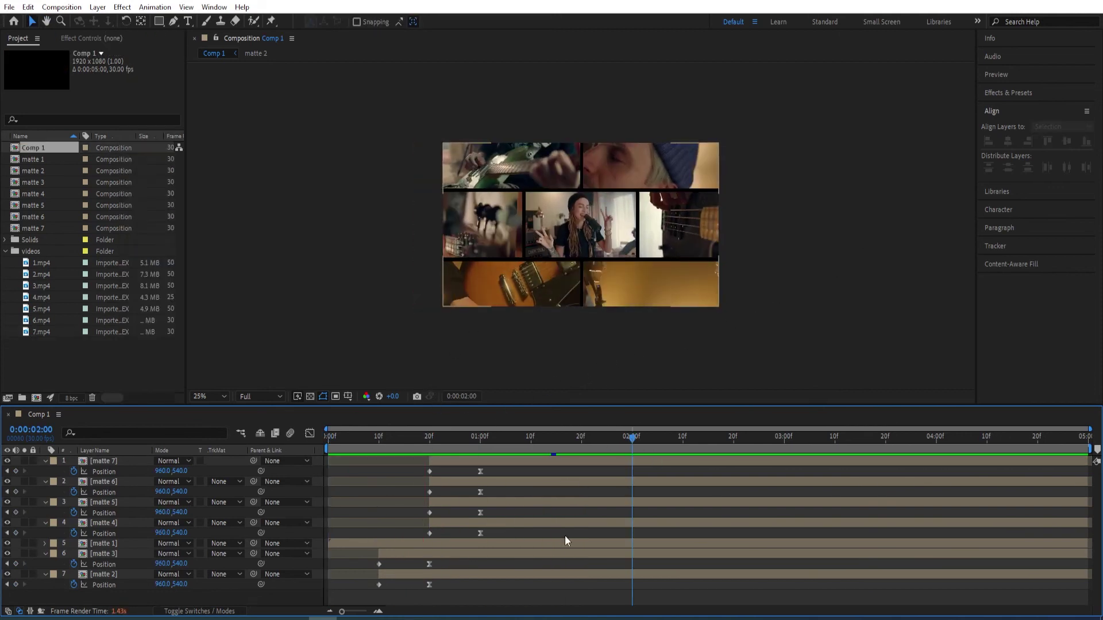
Step: Enable the Motion Blur switch on the matte layers, including matte 7 and matte 2
{"action": "left_click", "coordinate": [206, 612]}
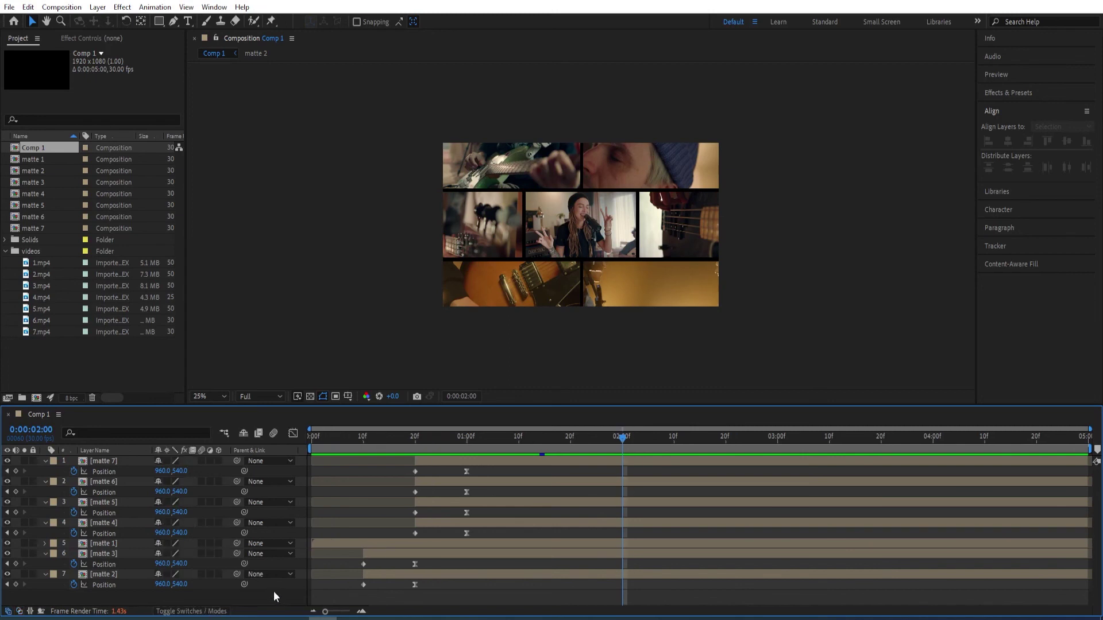
{"action": "left_click", "coordinate": [202, 462]}
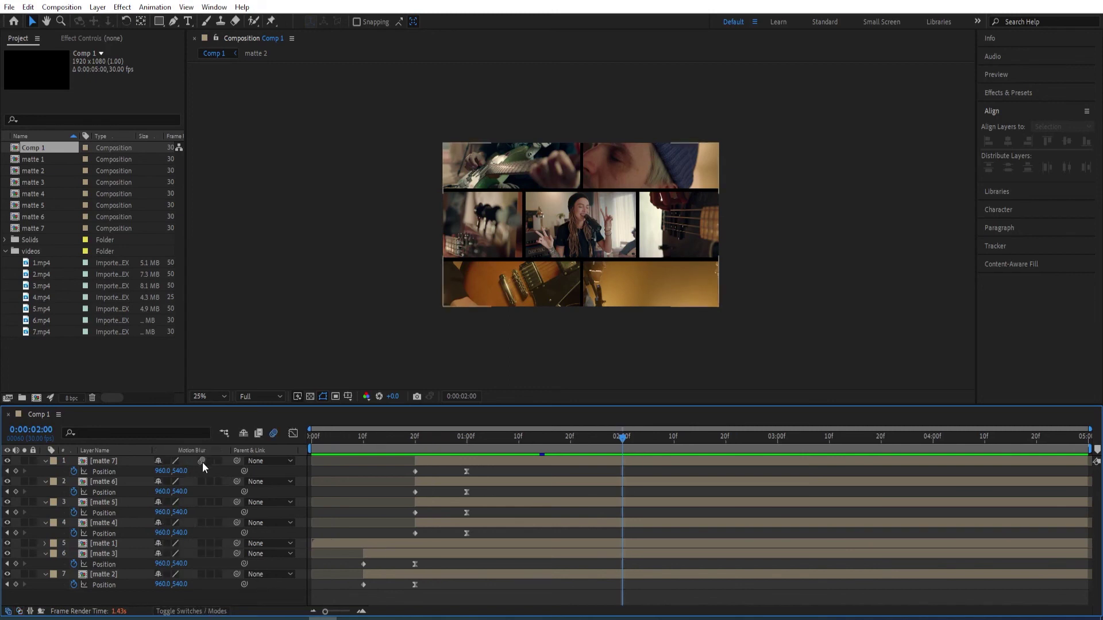
{"action": "left_click", "coordinate": [204, 574]}
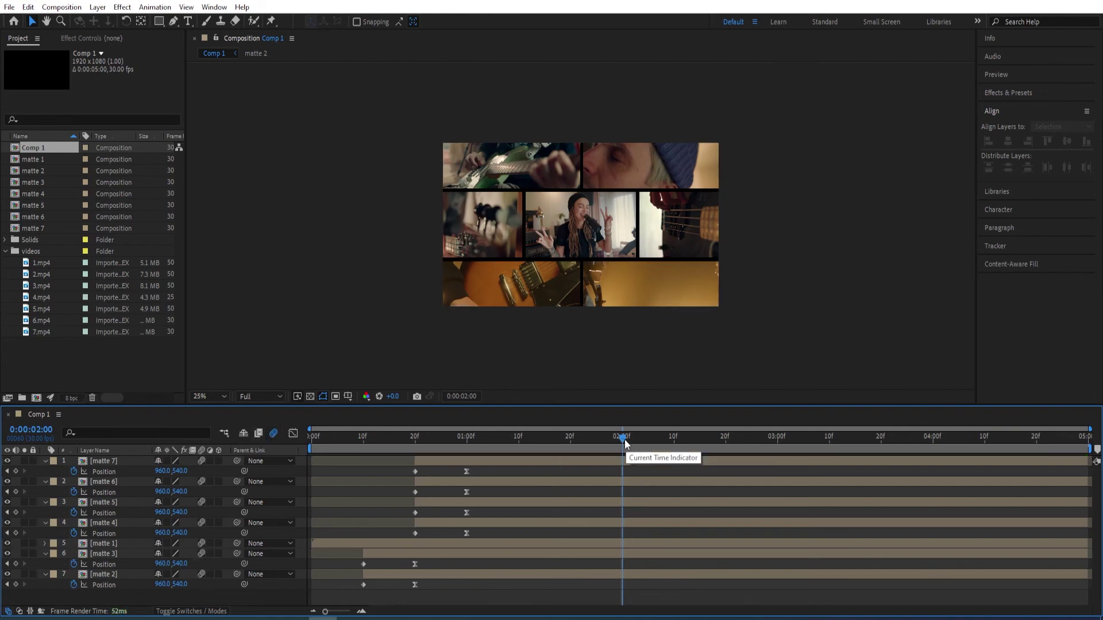
Step: Preview the finished seven-panel animation from the start of the composition
{"action": "left_click_drag", "start_coordinate": [622, 441], "coordinate": [339, 466]}
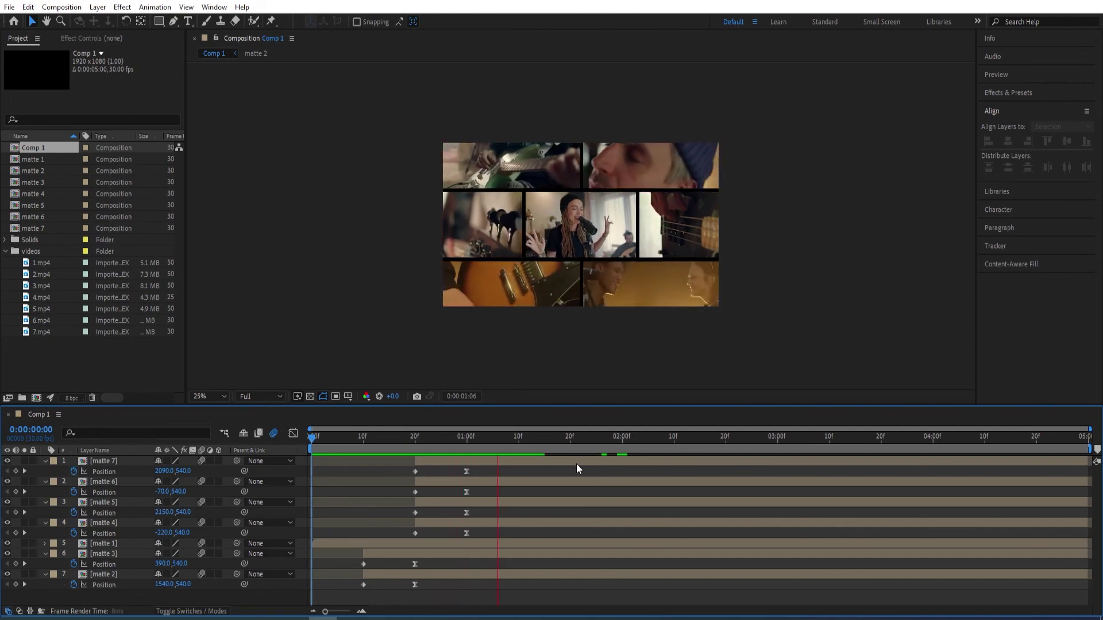
{"action": "left_click", "coordinate": [619, 442]}
{"action": "key", "text": "space"}
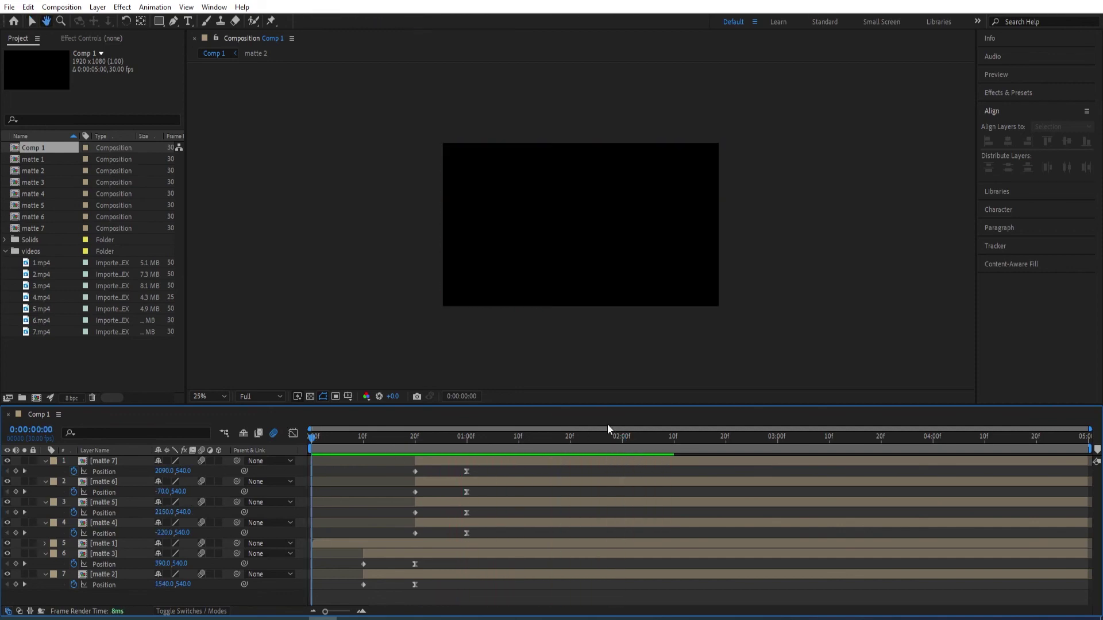